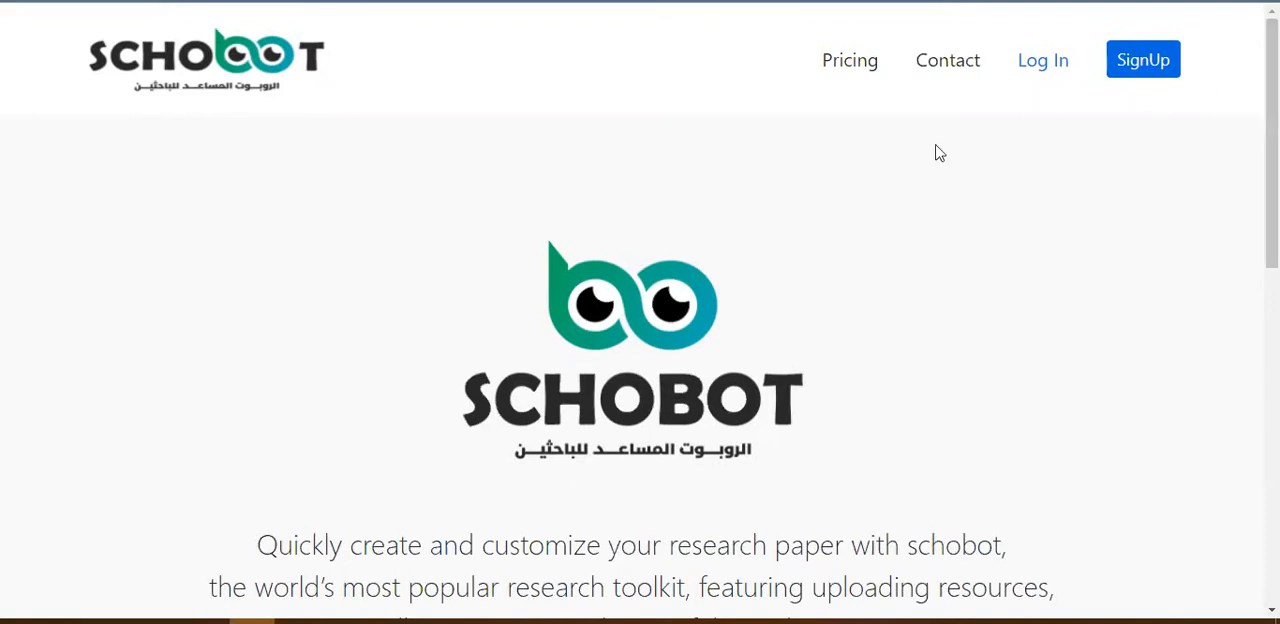
Step: Log in to the Schobot account with the saved e-mail address and the account password
left_click(1036, 68)
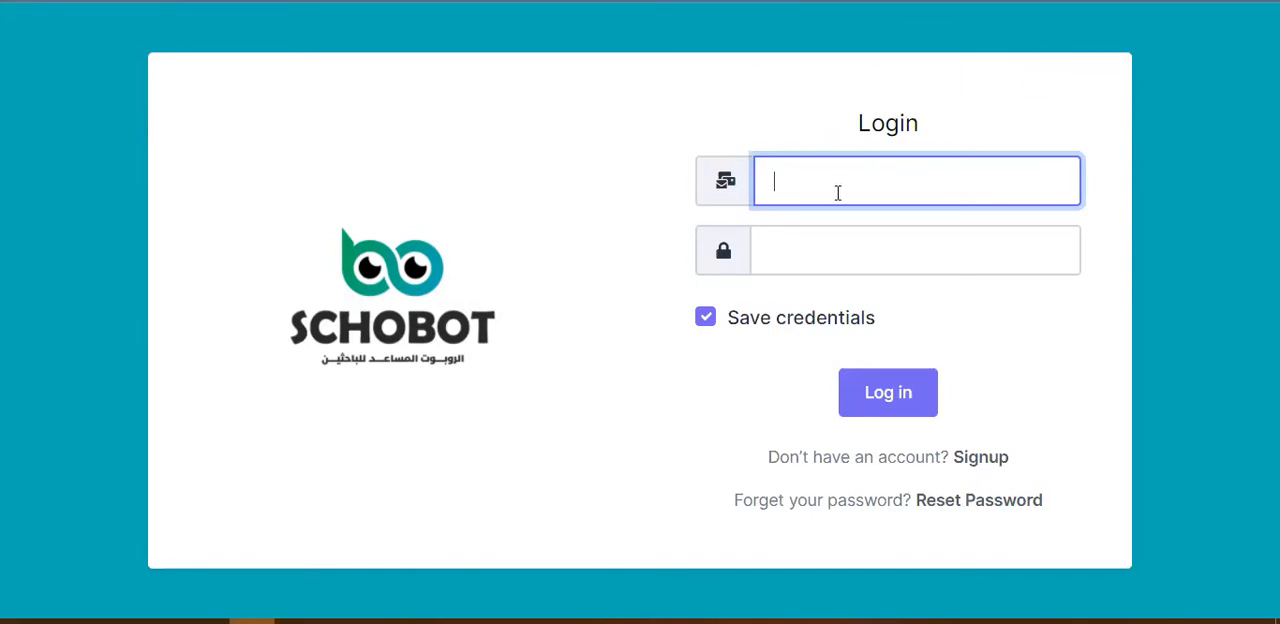
type("mu")
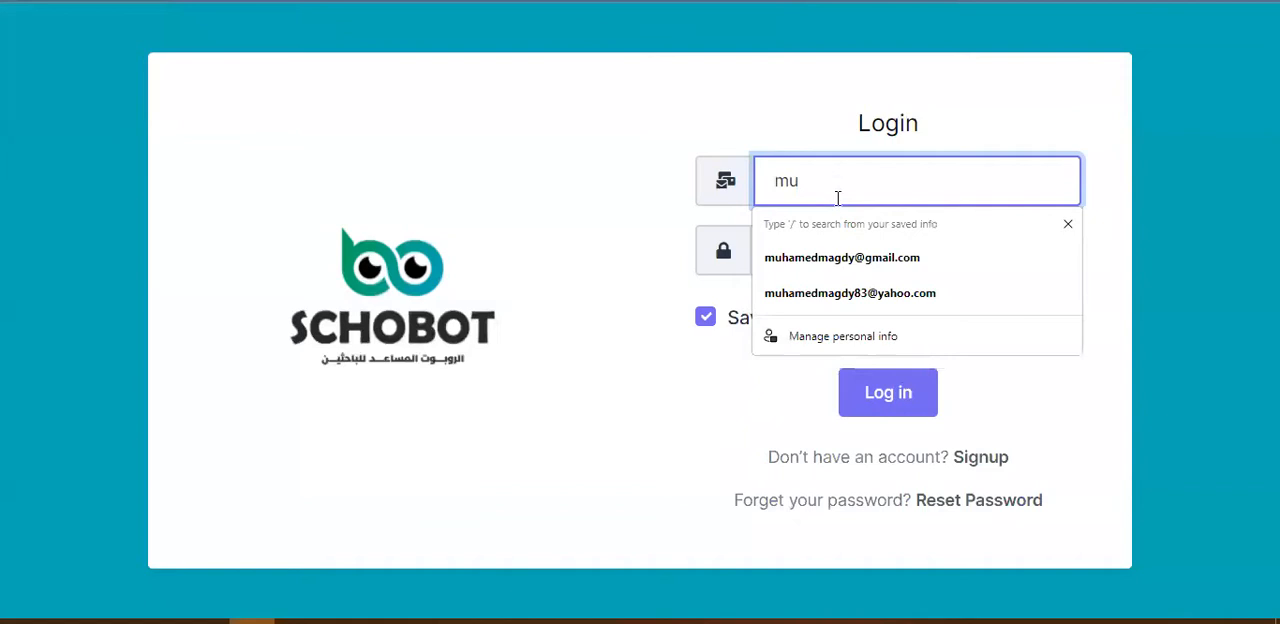
left_click(850, 258)
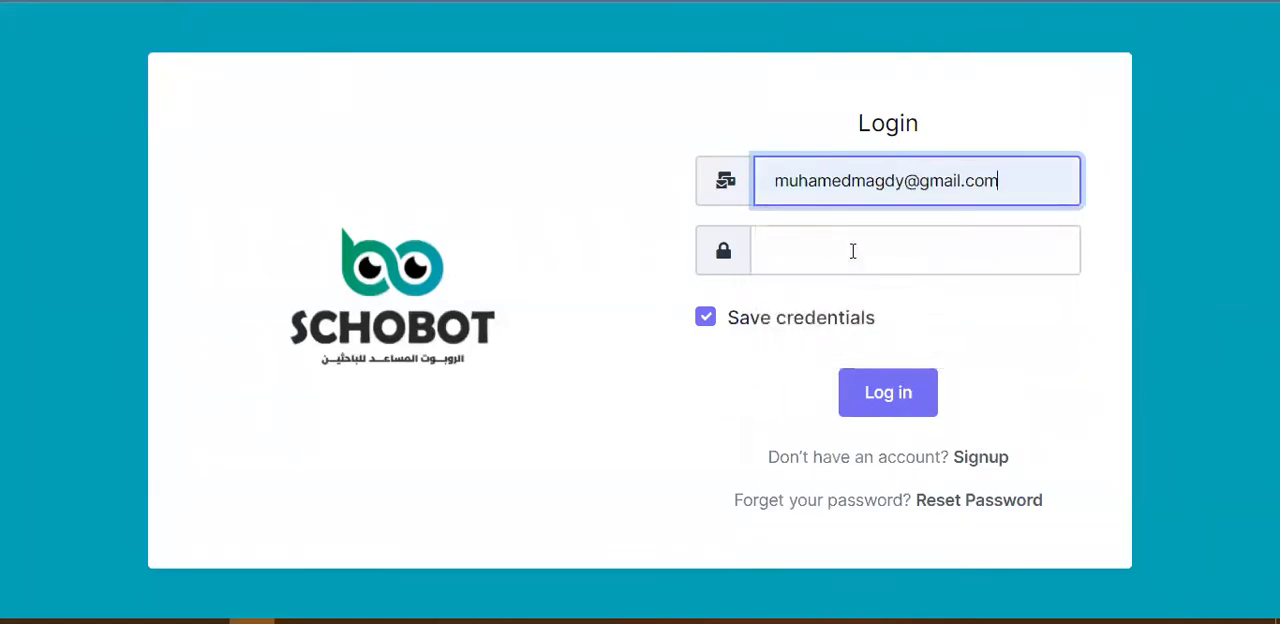
left_click(853, 251)
type("••••••")
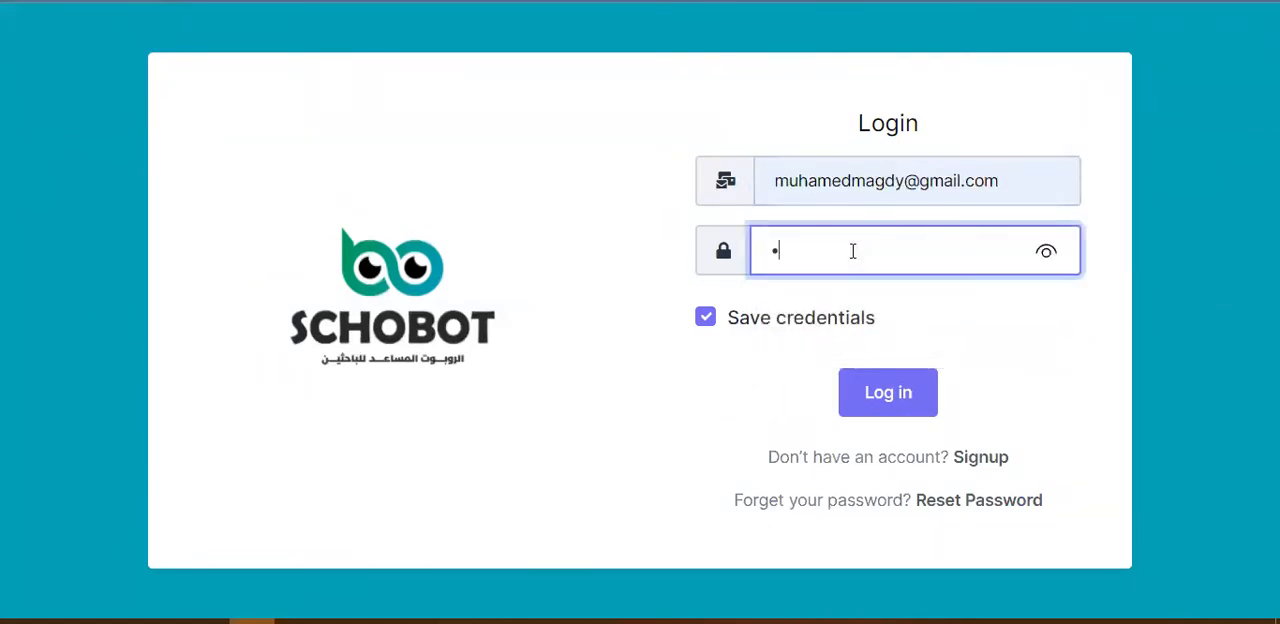
key("Return")
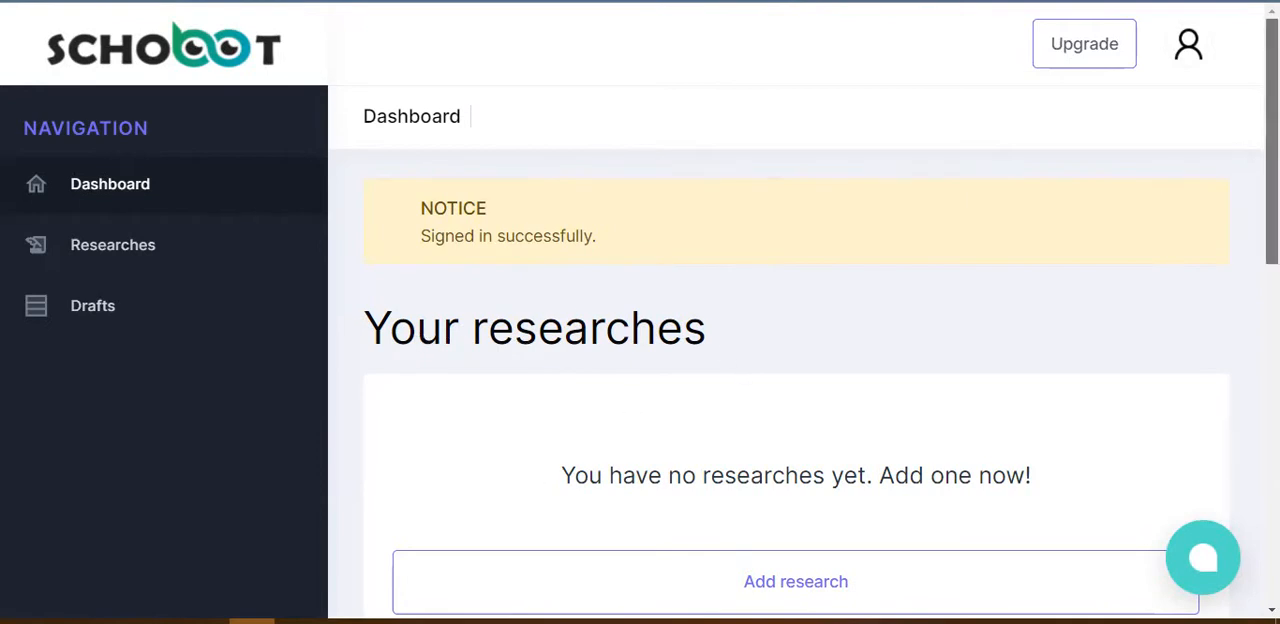
Step: Start a new research entry from the account's list of researches
scroll(796, 400, "down", 6)
scroll(796, 400, "up", 6)
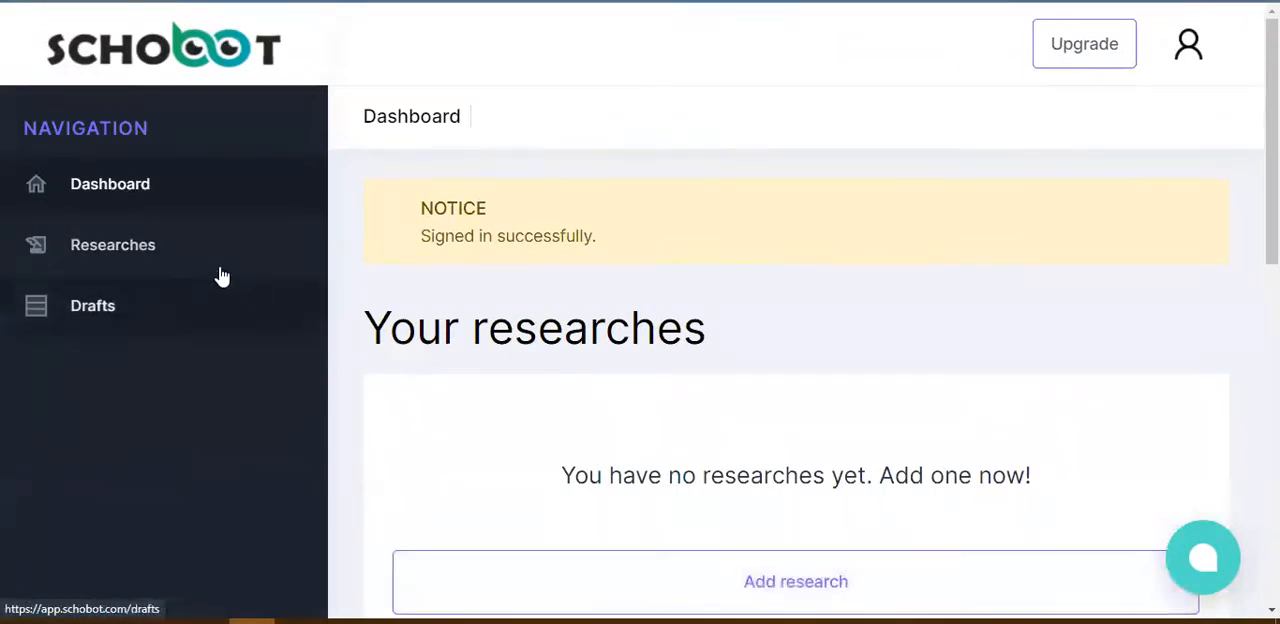
left_click(120, 250)
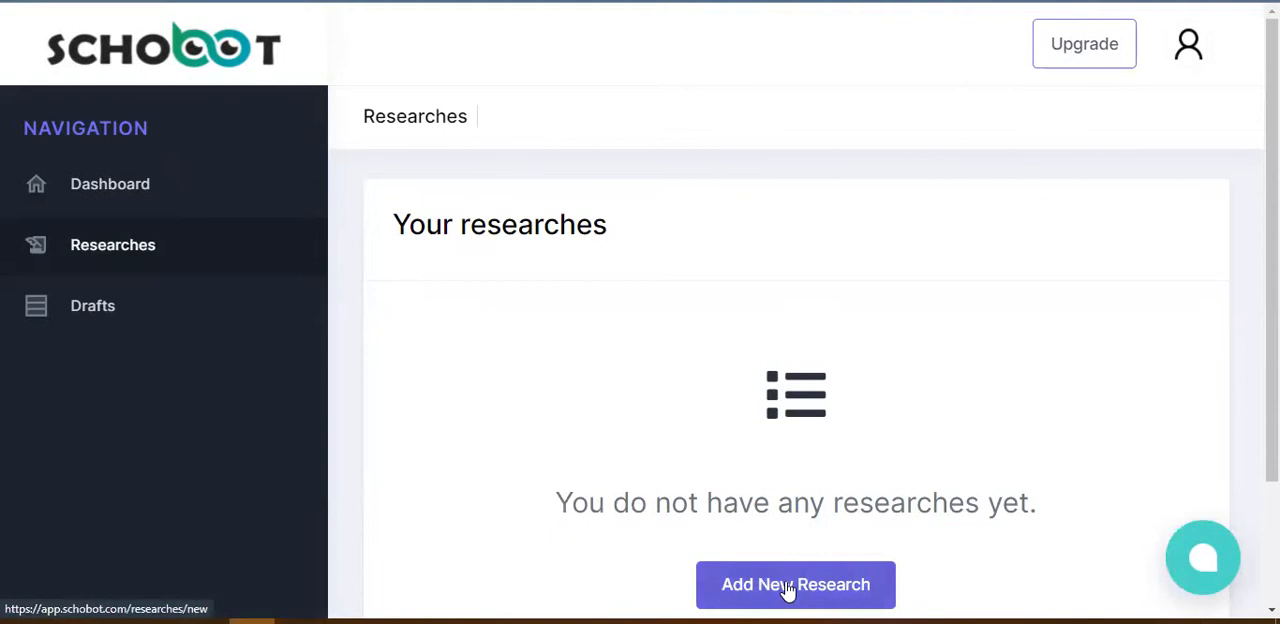
left_click(788, 590)
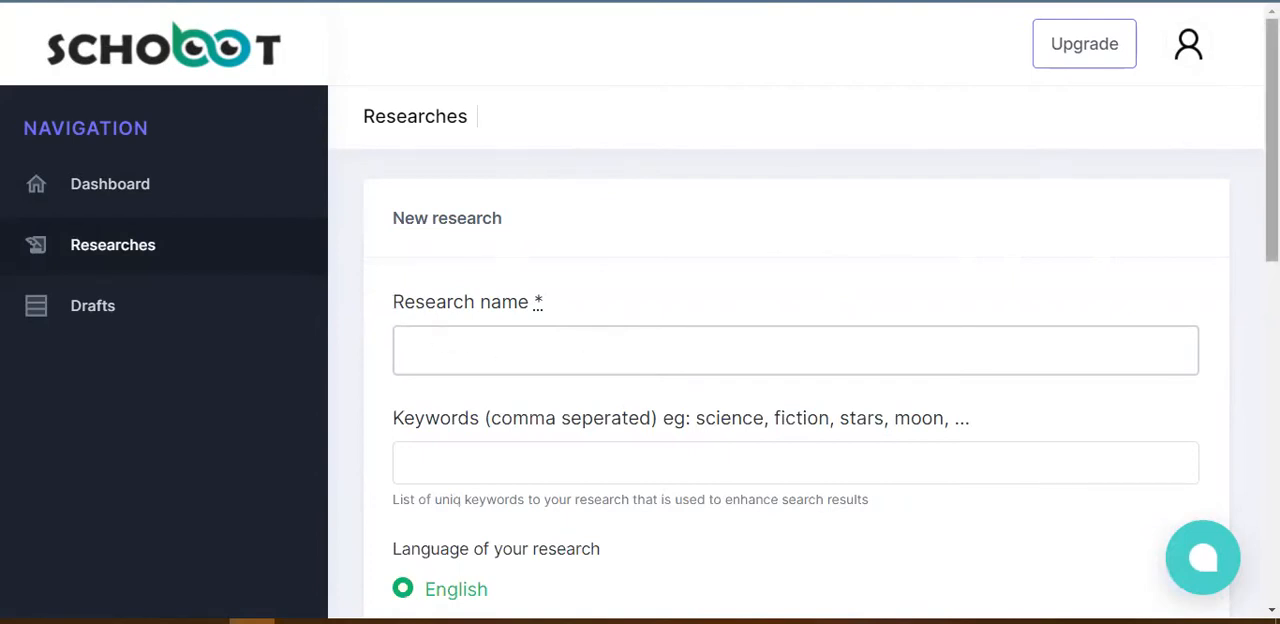
Step: Look through the new research form's keywords, language options and table of contents section
scroll(1271, 140, "down", 2)
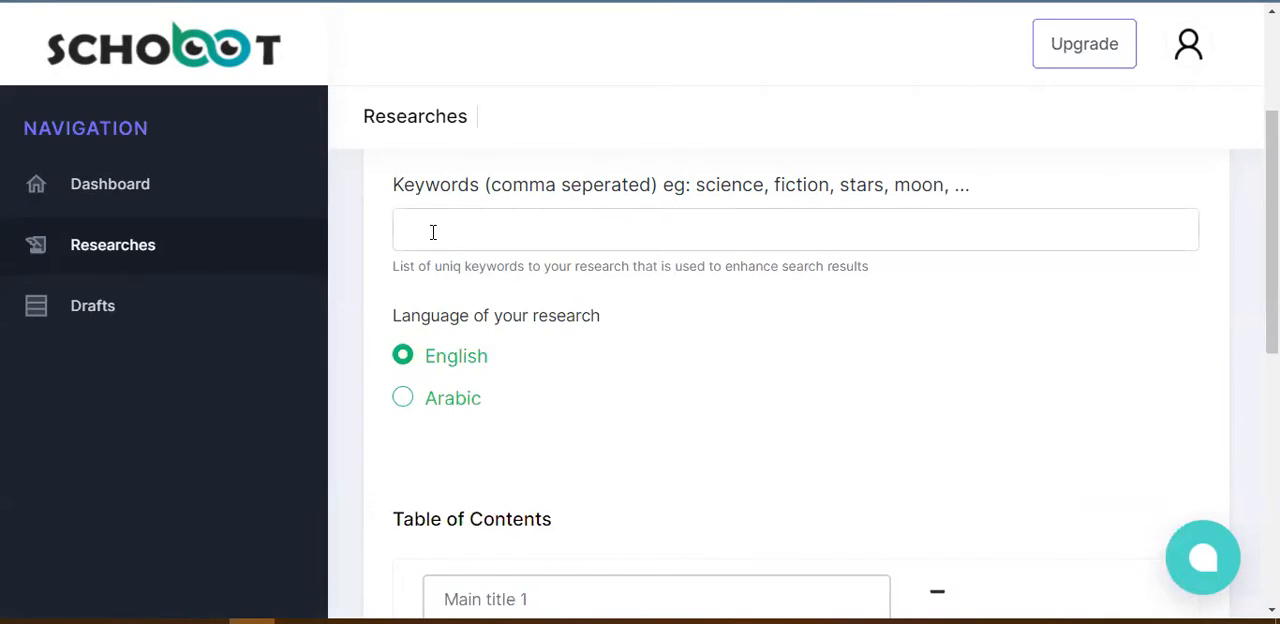
scroll(1272, 250, "down", 1)
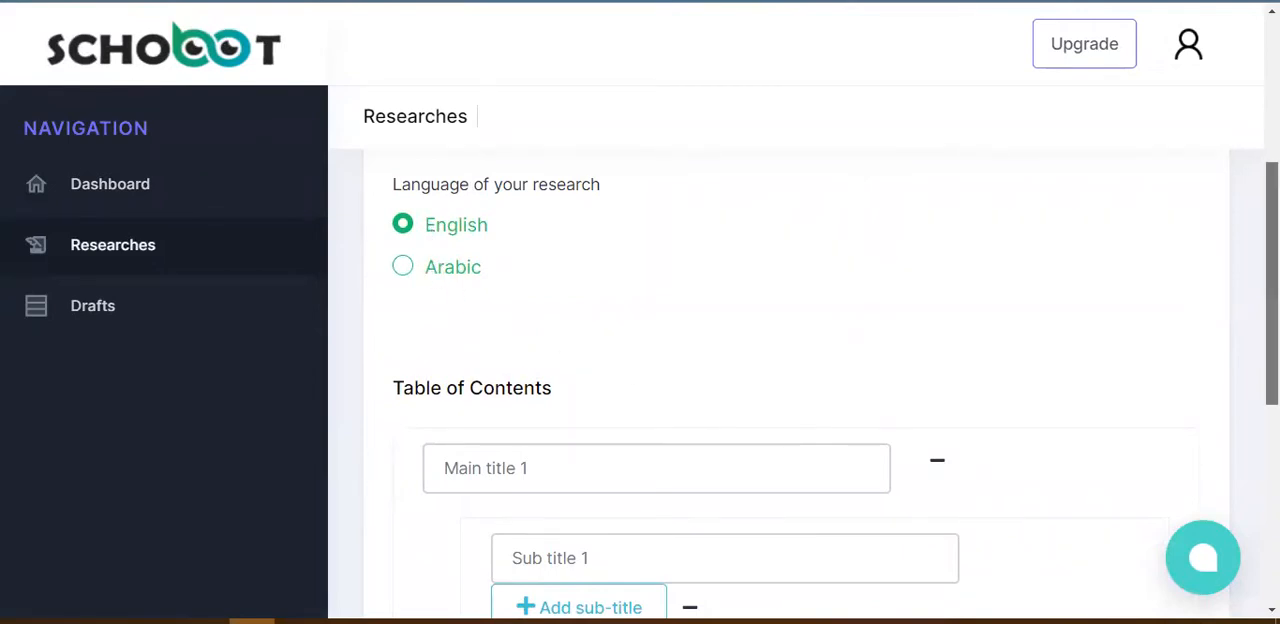
scroll(1272, 300, "down", 1)
scroll(800, 380, "down", 2)
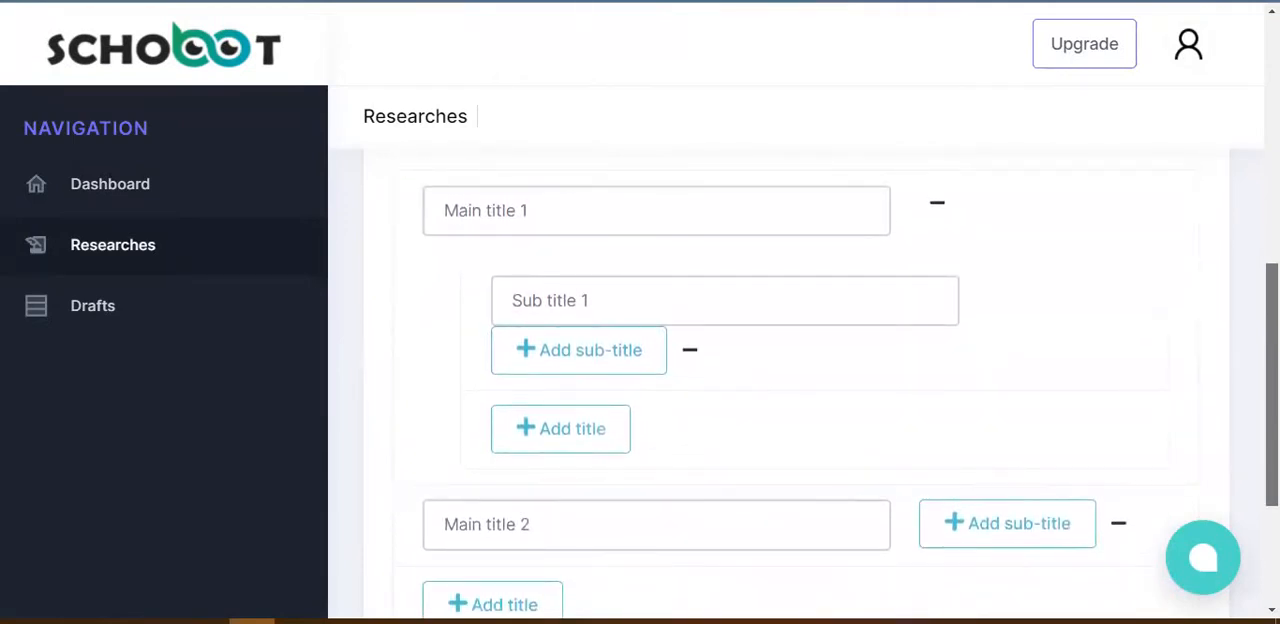
left_click(646, 363)
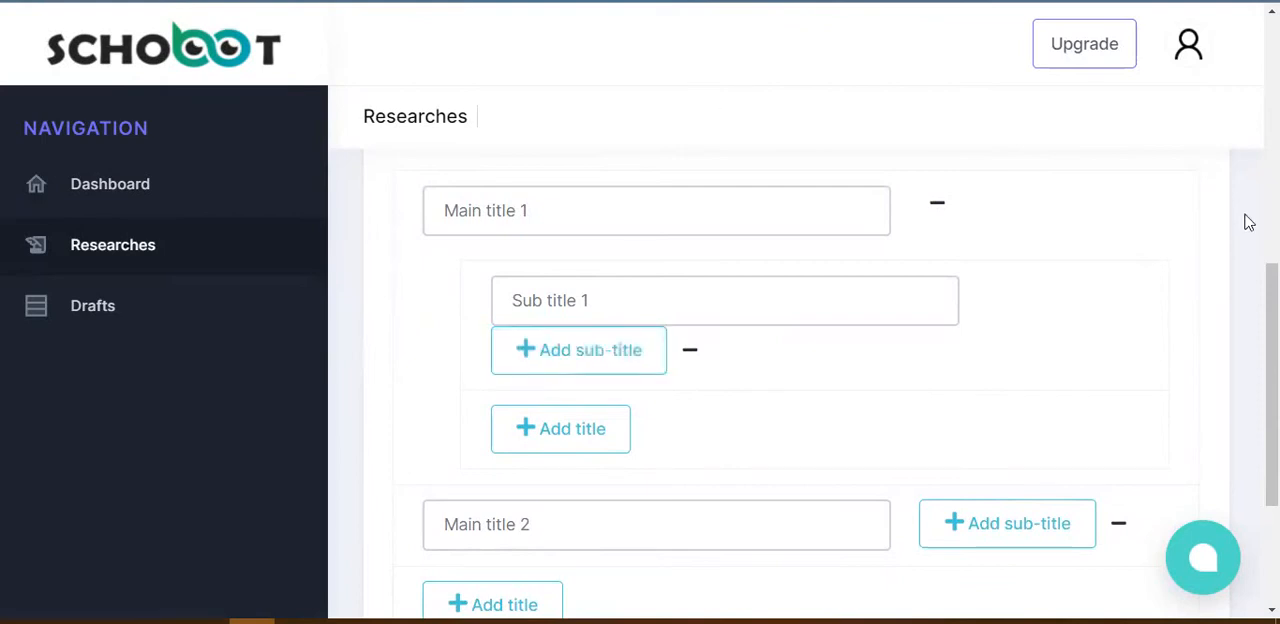
left_click_drag(1272, 385, 1272, 480)
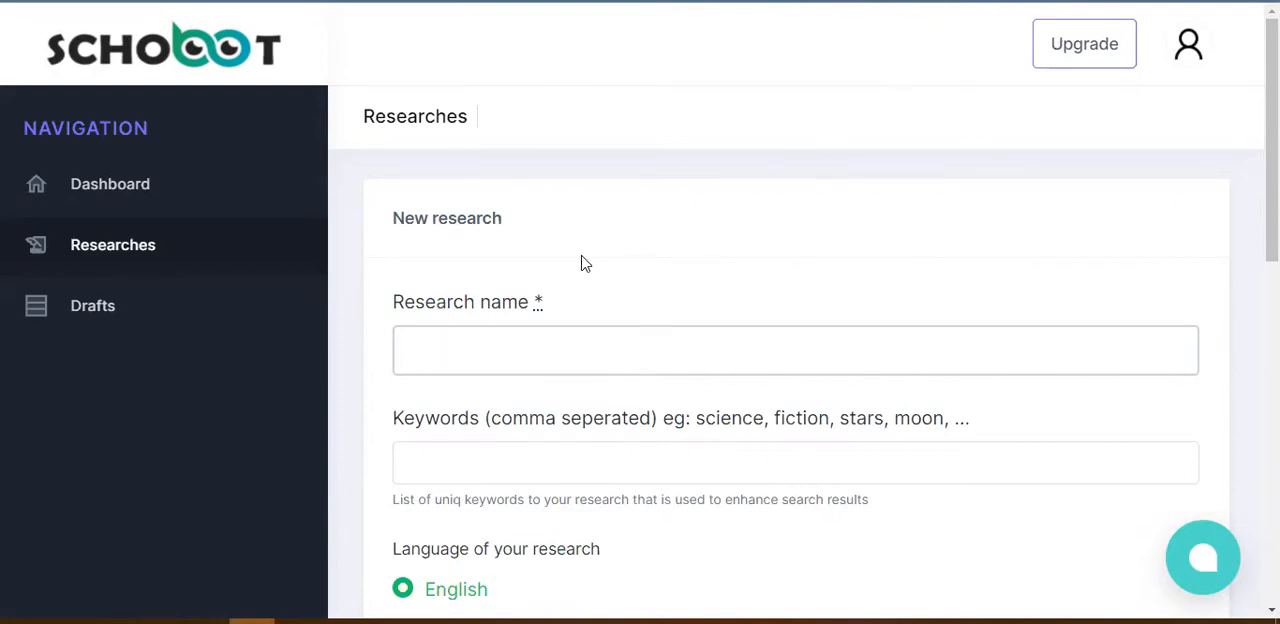
Step: Copy the title "Acoustic Correlates of Stress Patterns in Egyptian Learner's English" from the Word contents document into the form's research name
key("alt+Tab")
key("alt+Tab")
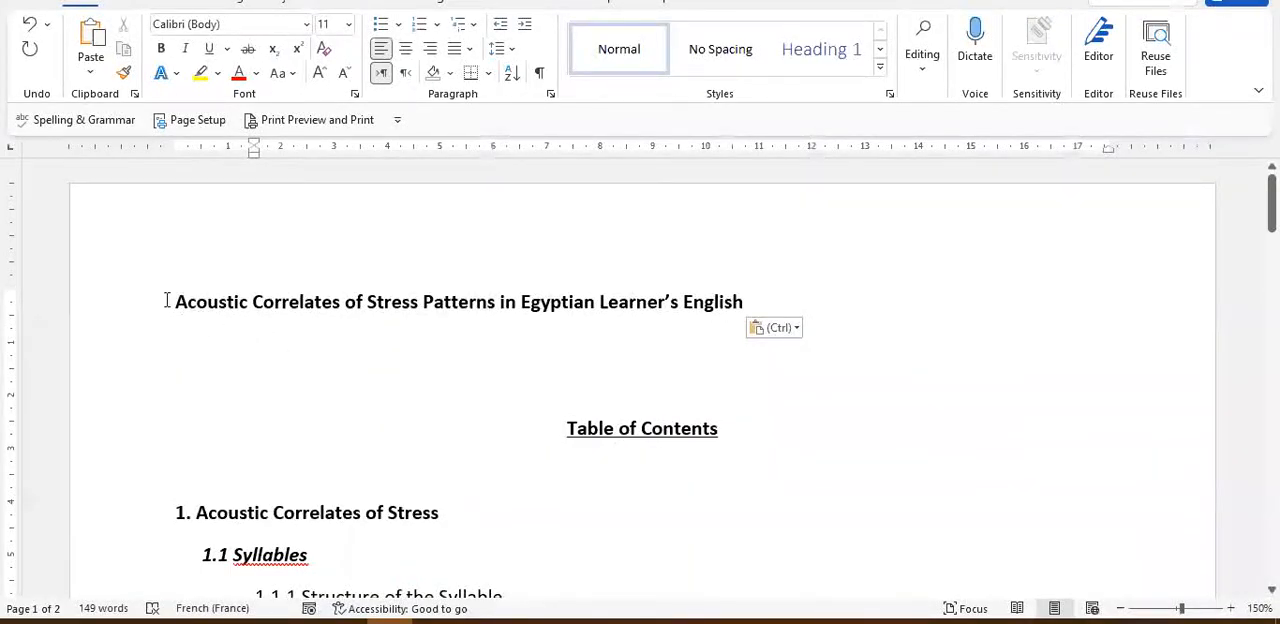
left_click_drag(166, 301, 728, 325)
key("ctrl+c")
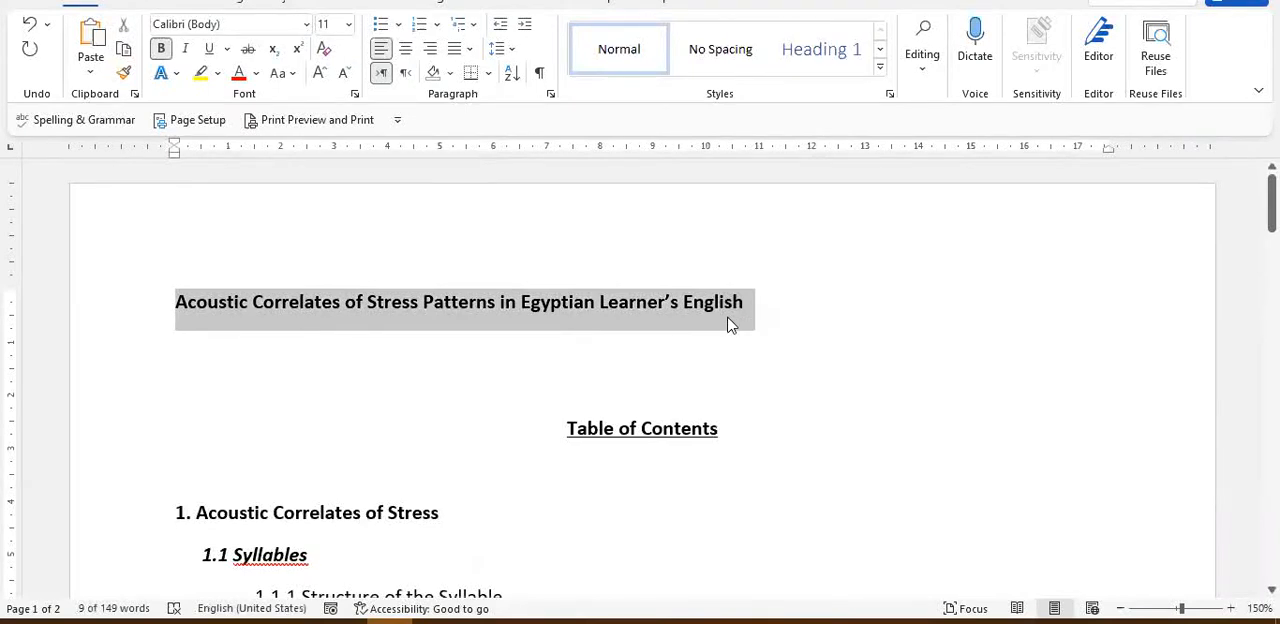
key("alt+Tab")
key("alt+Tab")
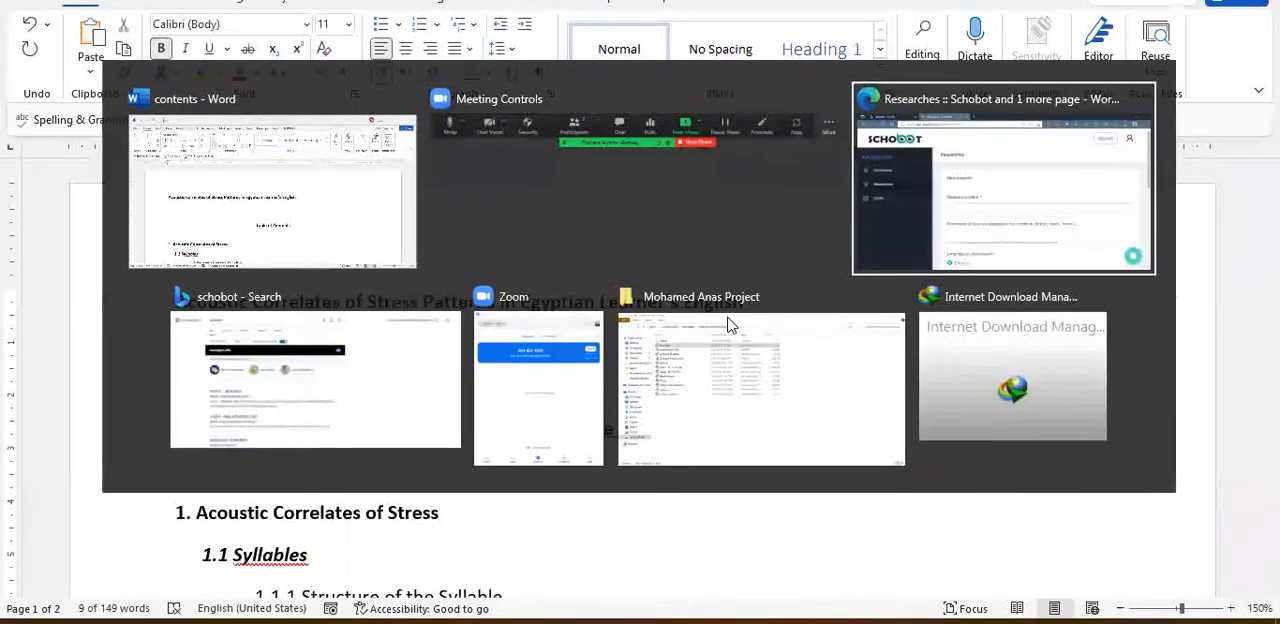
left_click(555, 358)
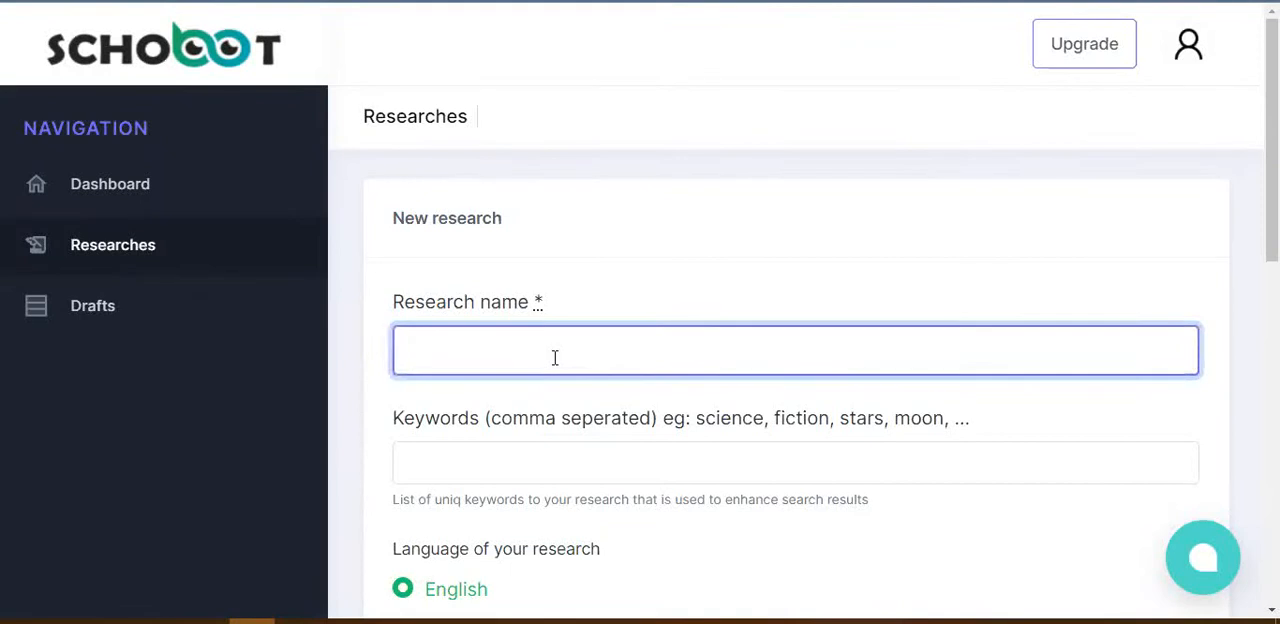
key("ctrl+v")
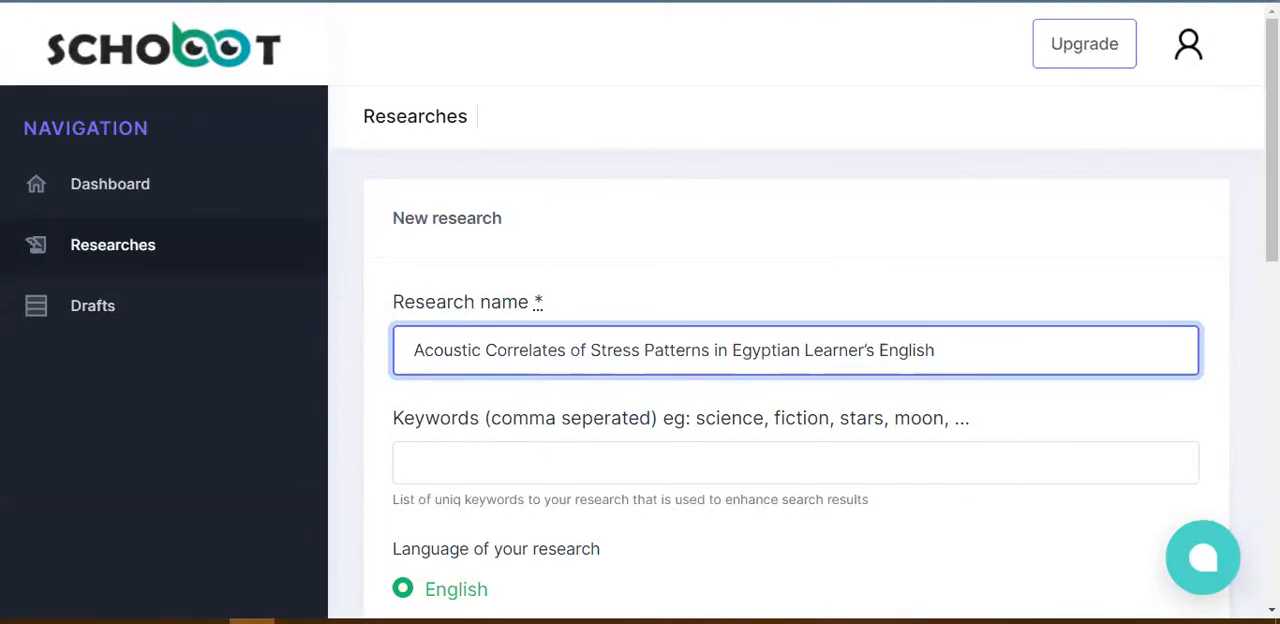
Step: Add "Acoustic Correlates" and "Stress" as keywords, copying both terms from the research name
scroll(640, 400, "down", 1)
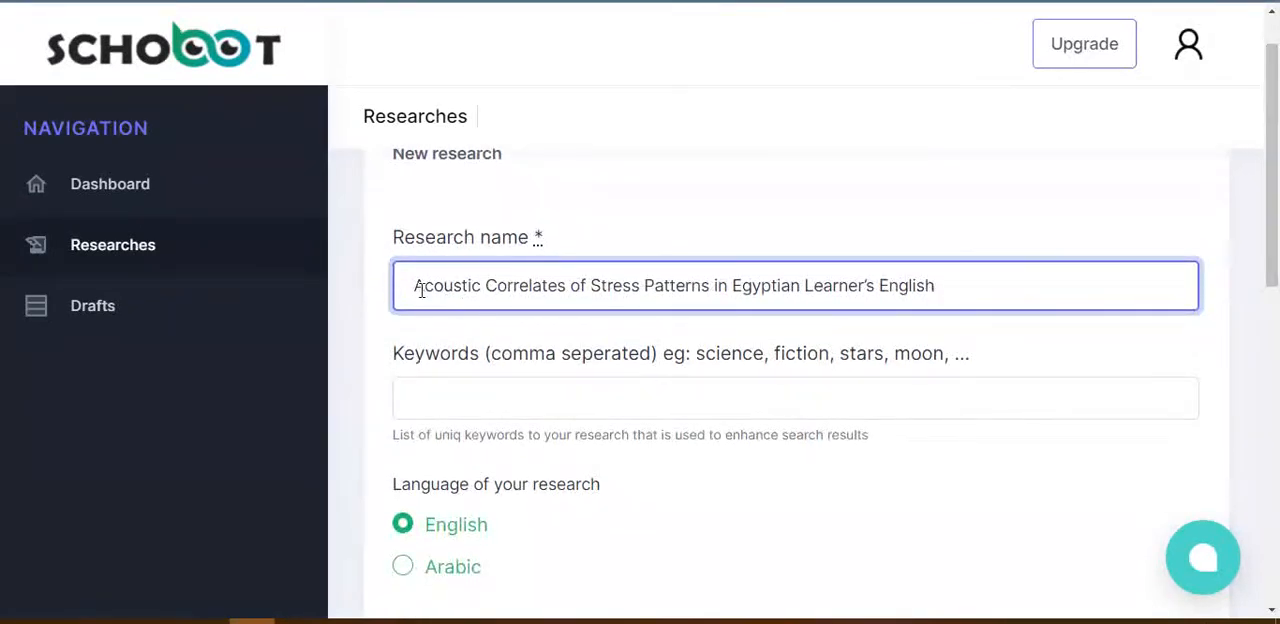
left_click_drag(412, 287, 568, 290)
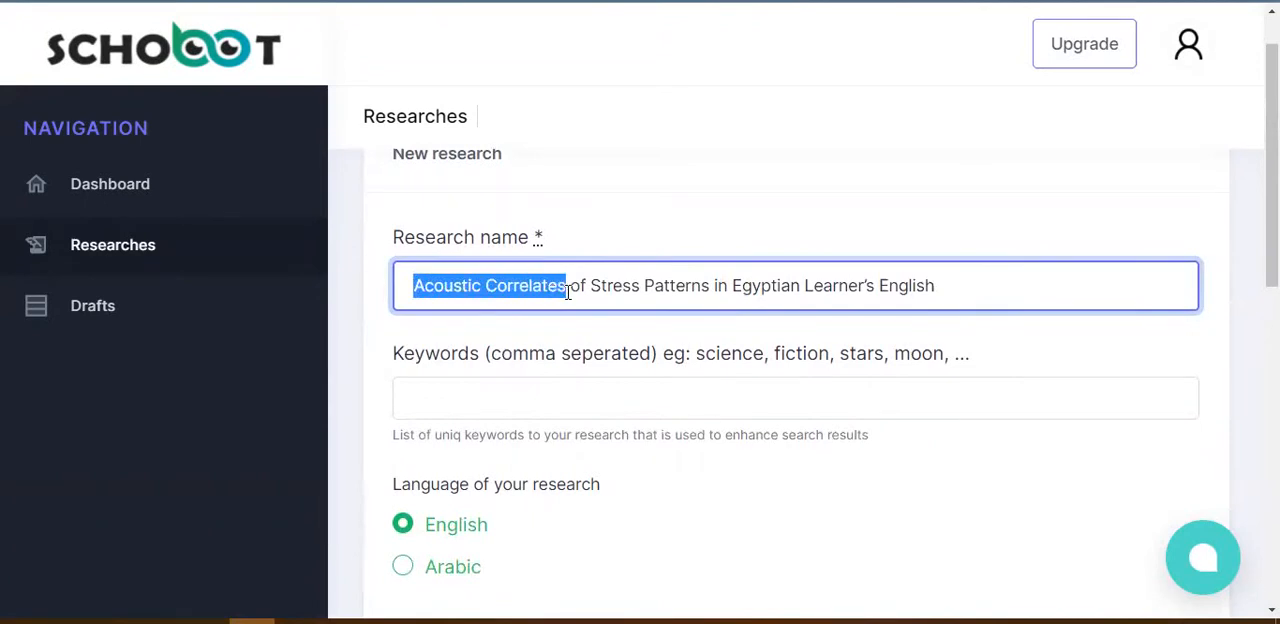
key("ctrl+c")
left_click(509, 398)
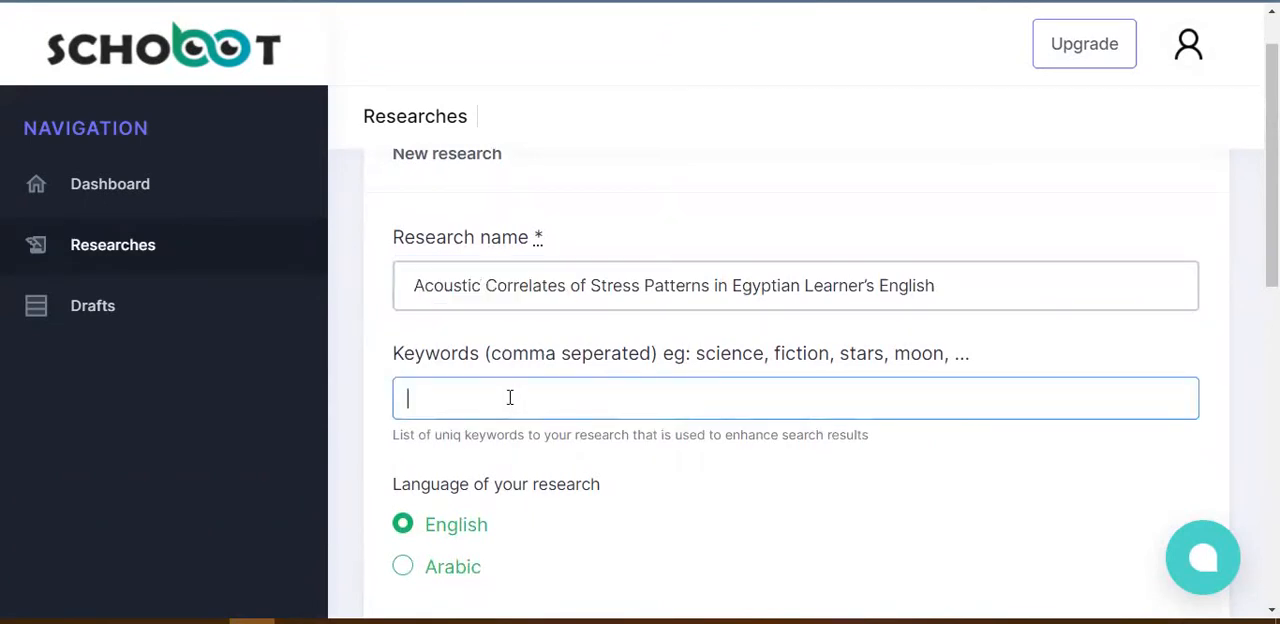
key("ctrl+v")
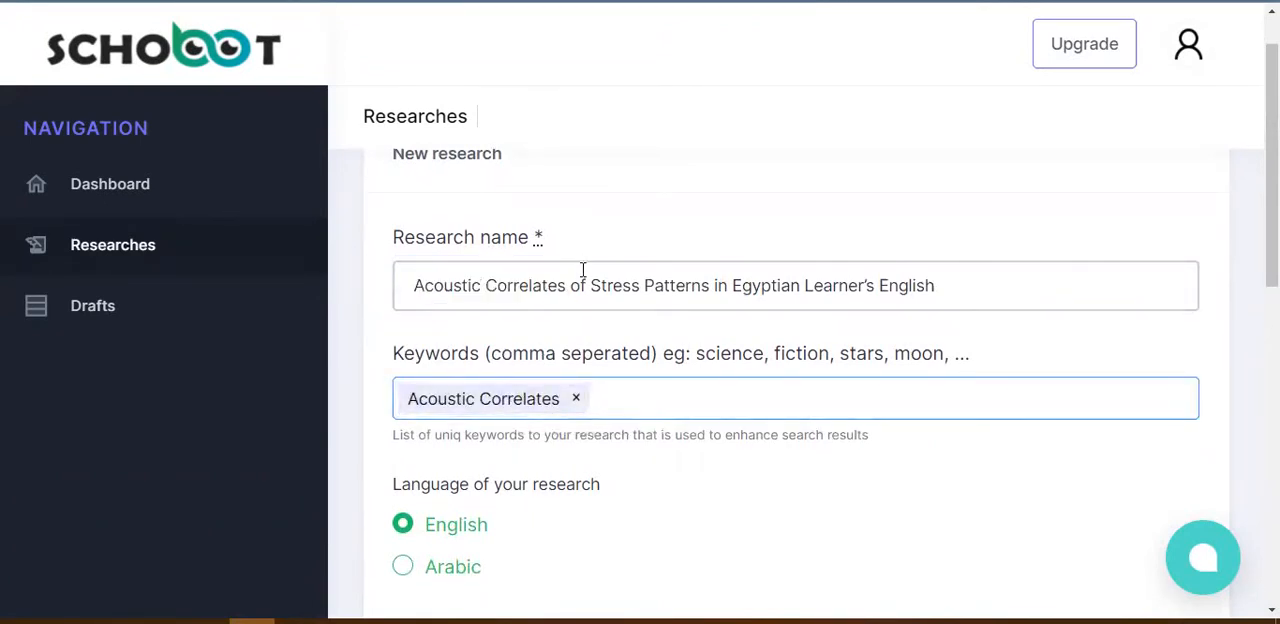
left_click_drag(591, 287, 641, 289)
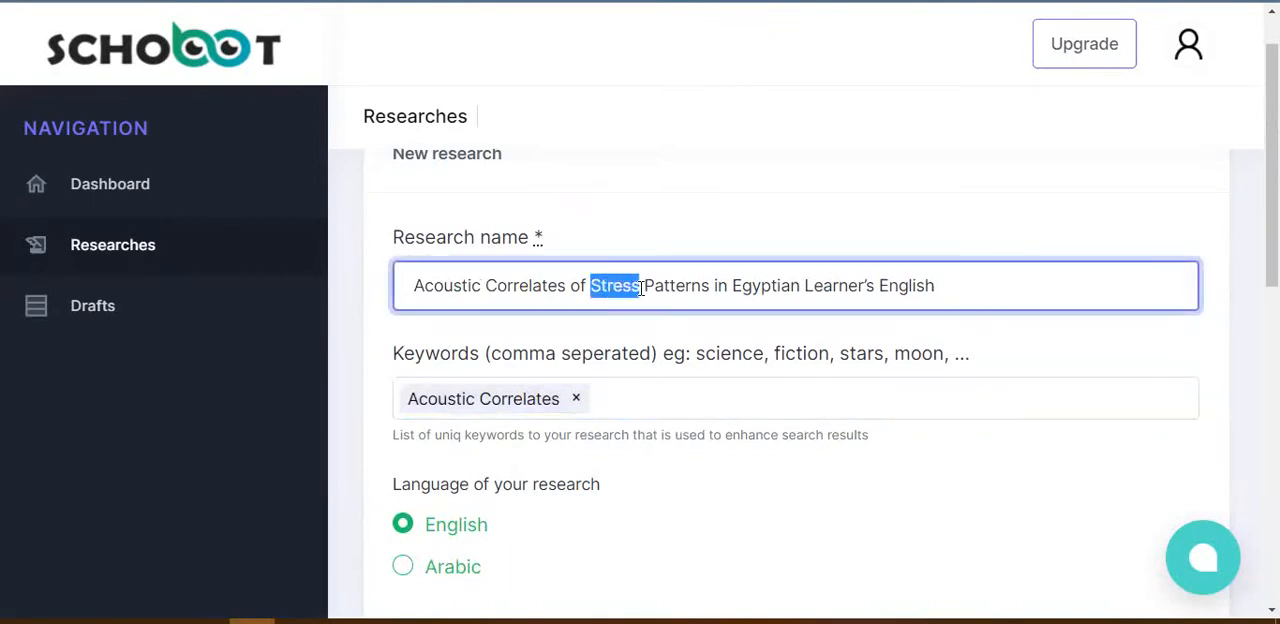
key("ctrl+c")
left_click(643, 392)
key("ctrl+v")
Step: Add "Stress Patterns" from the research name as a keyword, keeping the full research name intact
left_click_drag(590, 287, 708, 290)
key("ctrl+v")
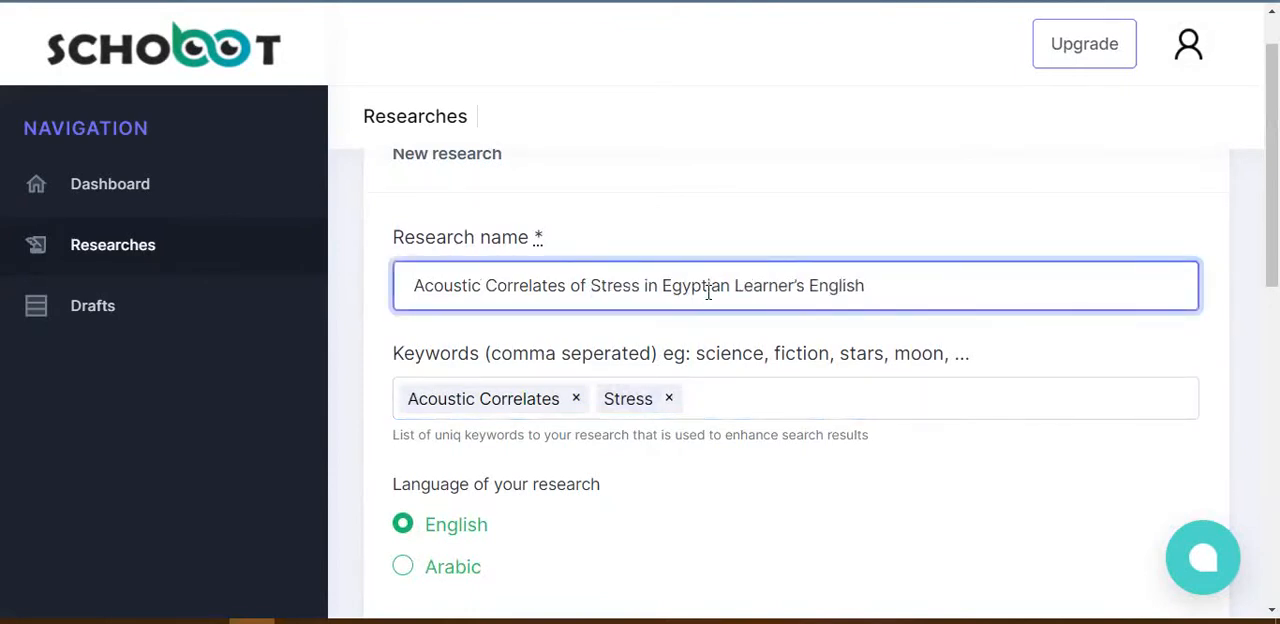
key("ctrl+z")
key("ctrl+c")
left_click(714, 403)
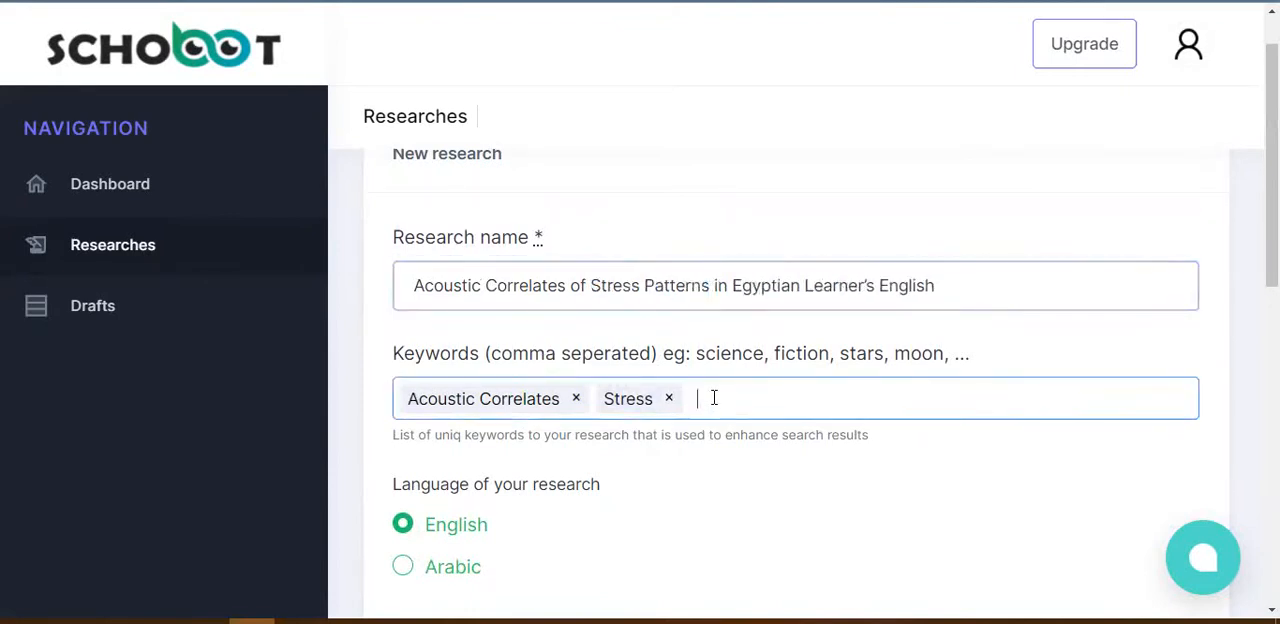
key("ctrl+v")
key("Return")
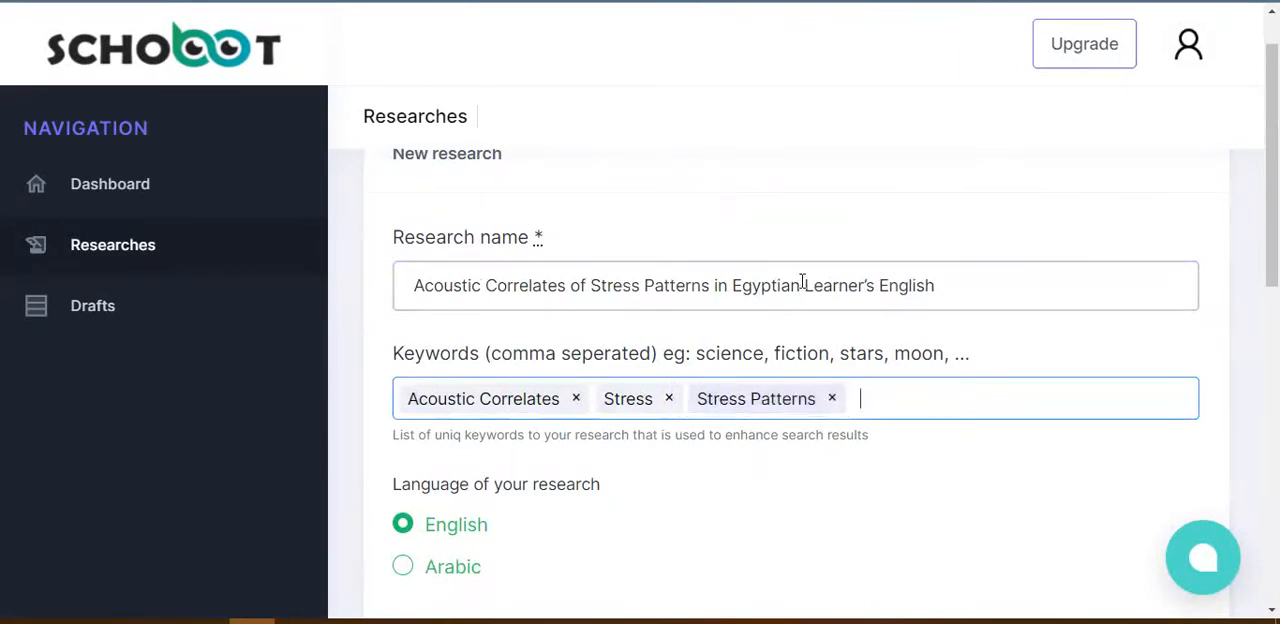
Step: Add the keywords "Egyptian Learner's English", copied from the research name, and "syllables"
left_click_drag(733, 285, 932, 290)
key("ctrl+c")
left_click(908, 398)
key("ctrl+v")
key("Return")
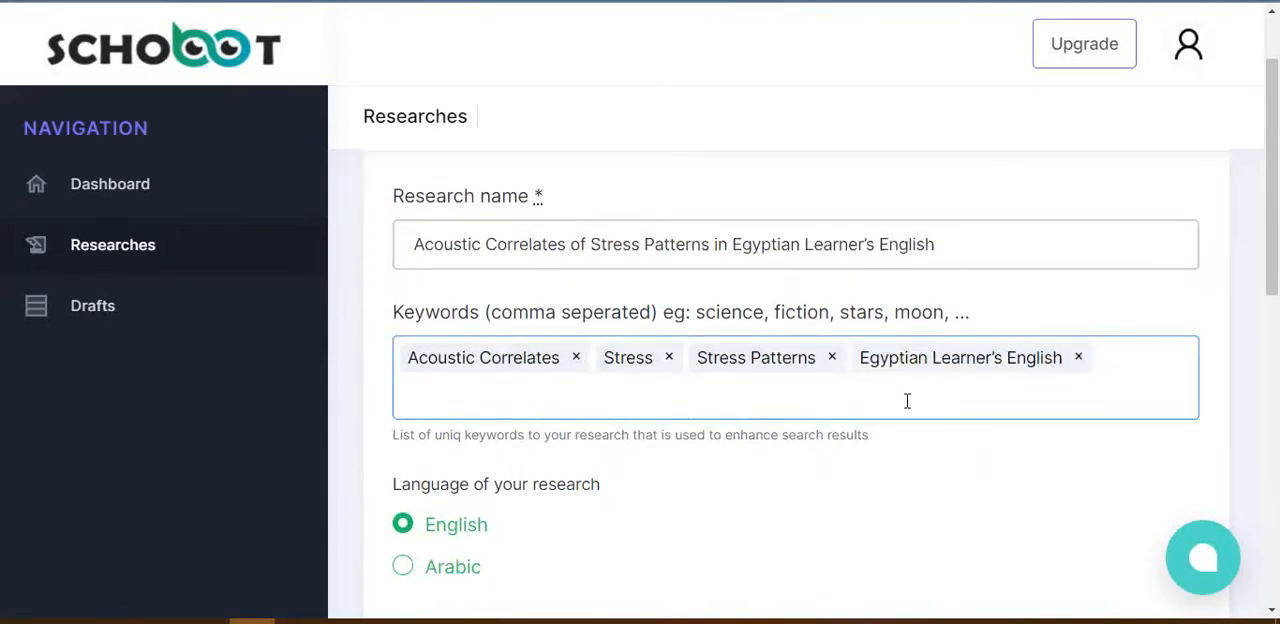
type("syllables")
key("Return")
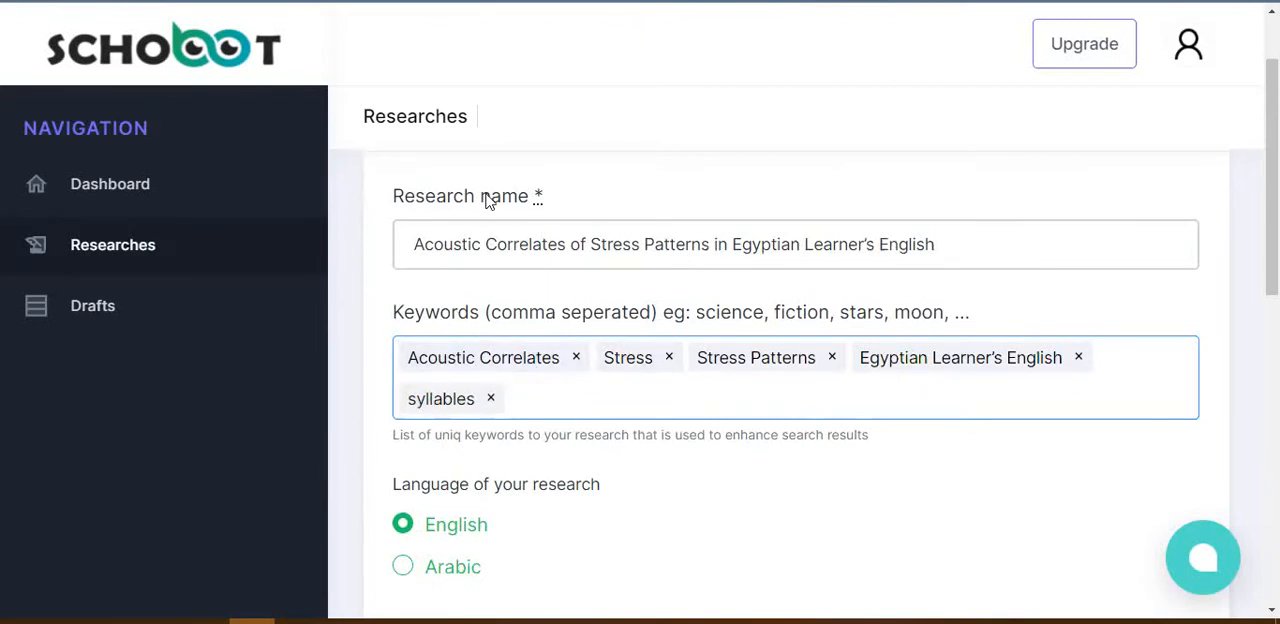
Step: Choose English as the language of the research
scroll(1272, 200, "down", 1)
scroll(435, 225, "down", 2)
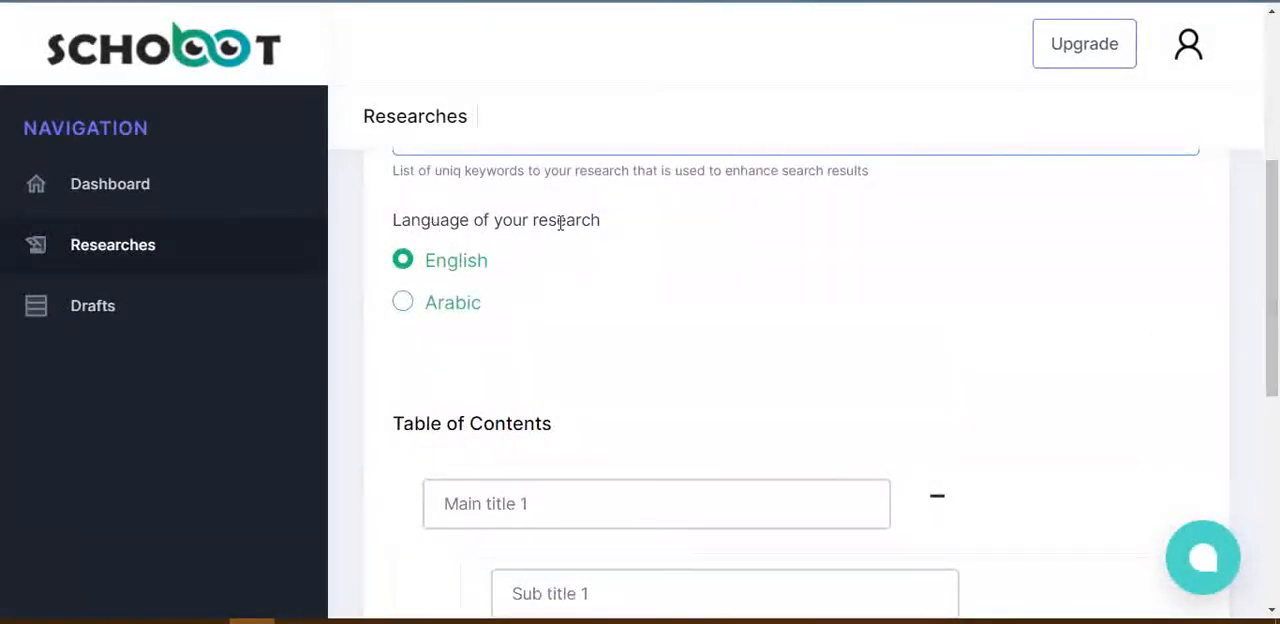
left_click(403, 260)
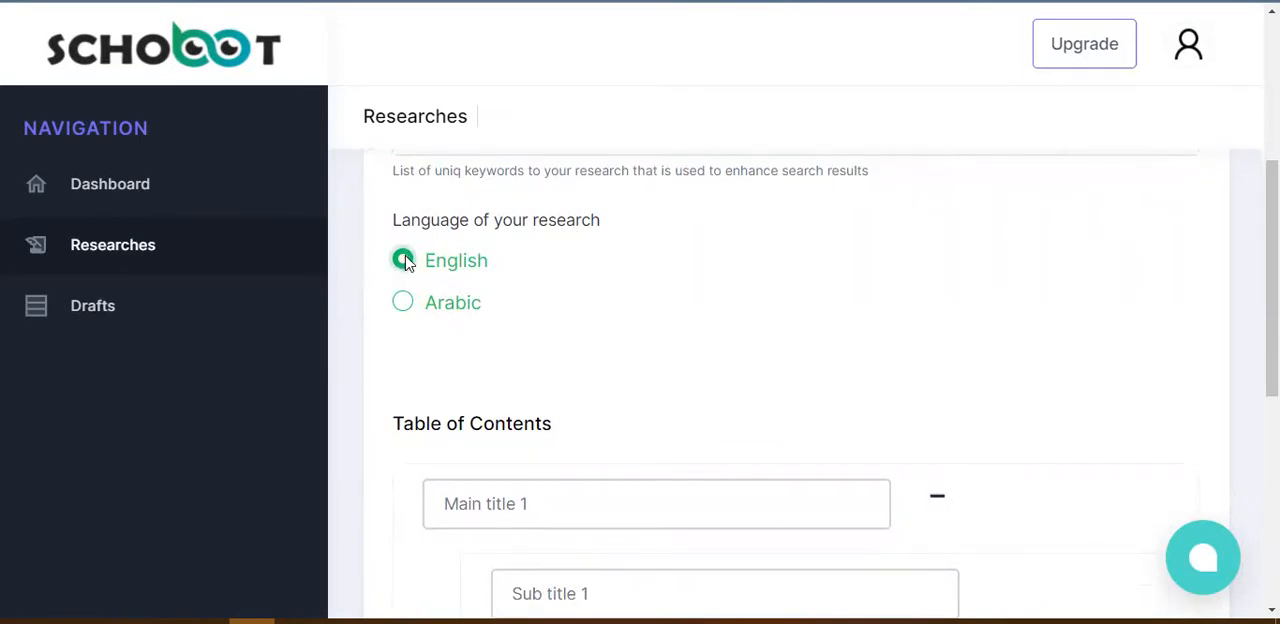
Step: Enter "Acoustic Correlates of Stress" as main title 1 of the table of contents, copying it from the Word document
scroll(1272, 280, "down", 2)
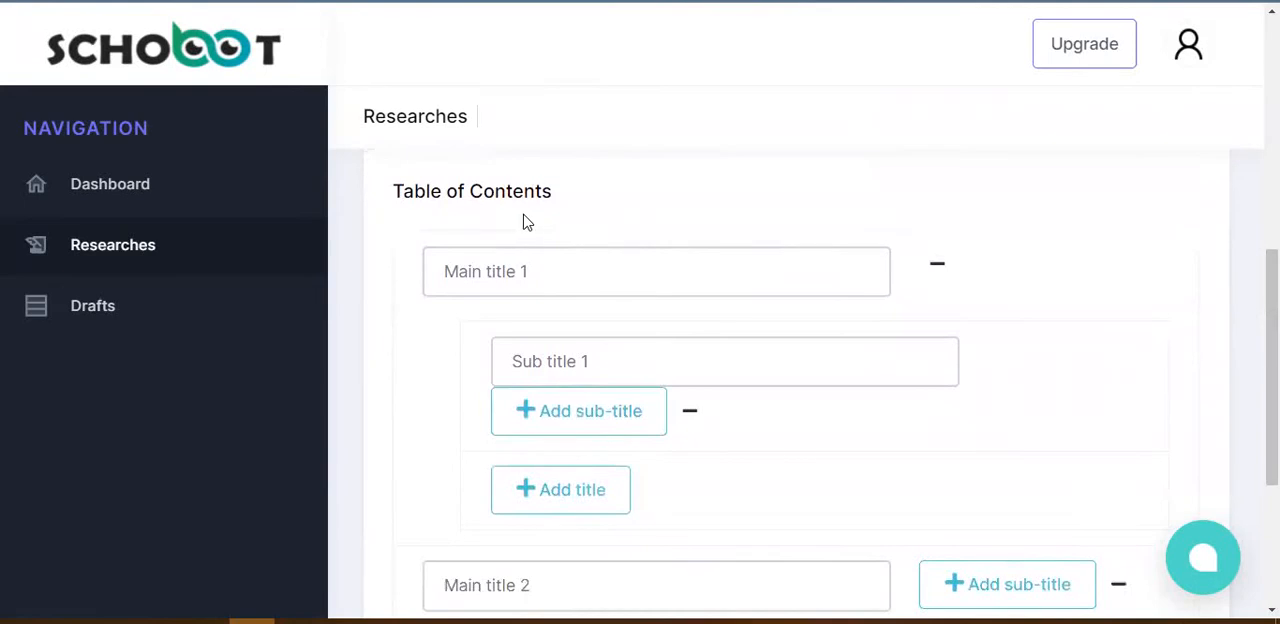
key("alt+Tab")
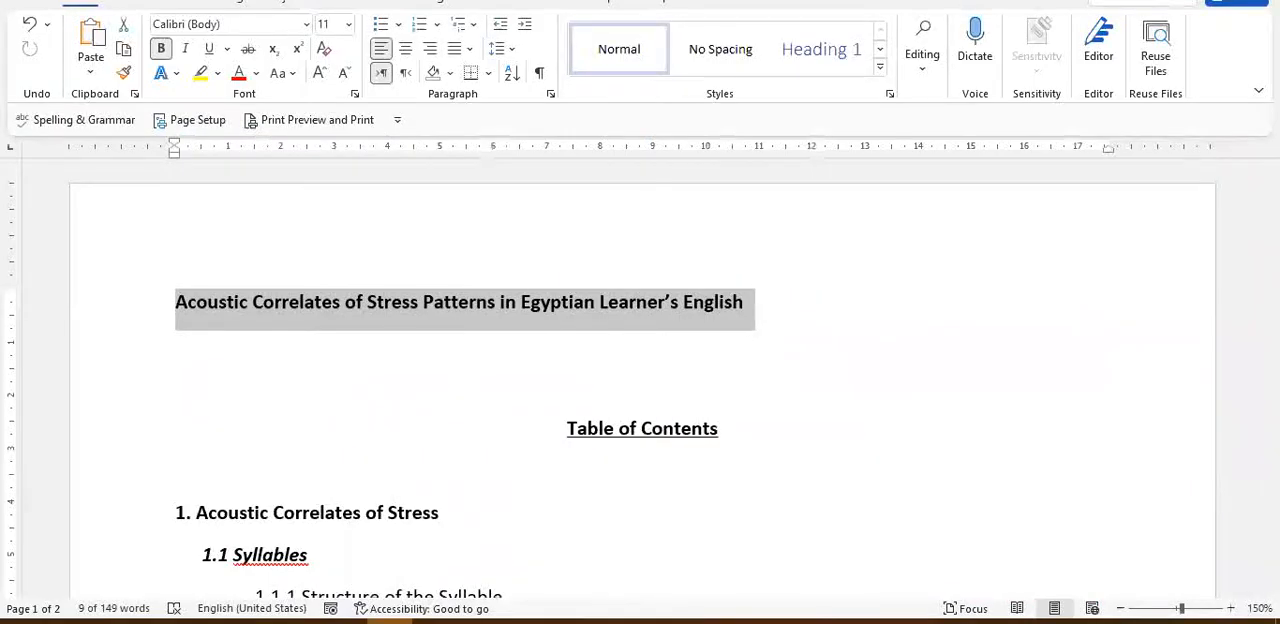
left_click_drag(1271, 198, 1271, 245)
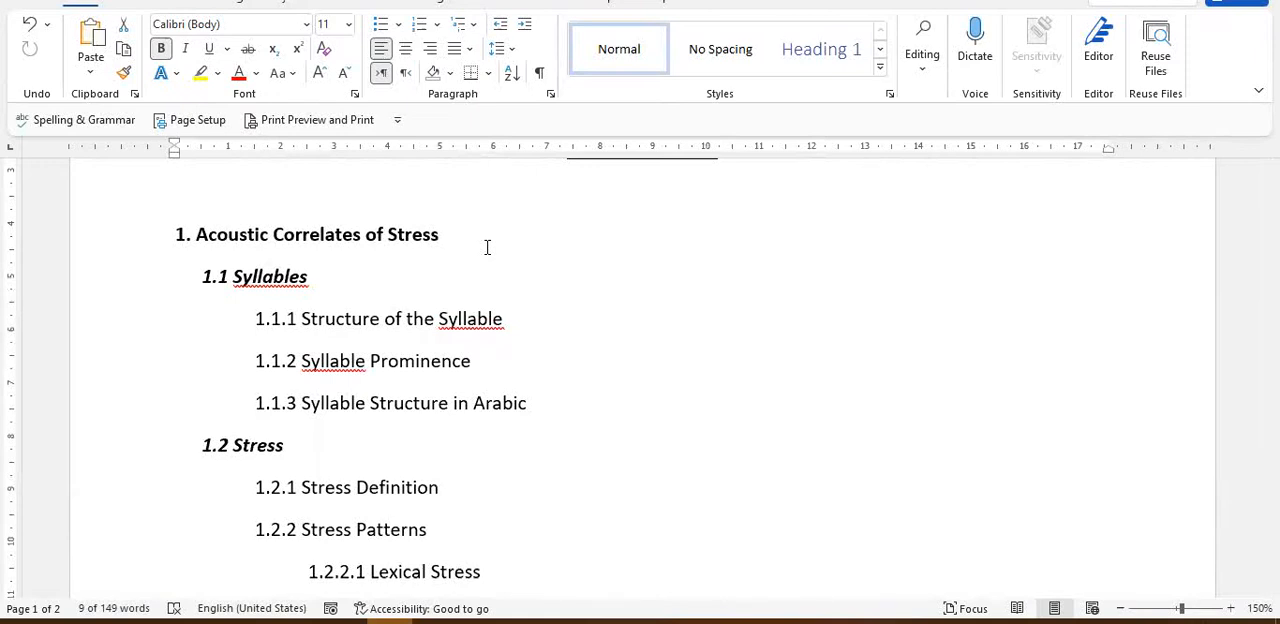
left_click_drag(196, 232, 430, 237)
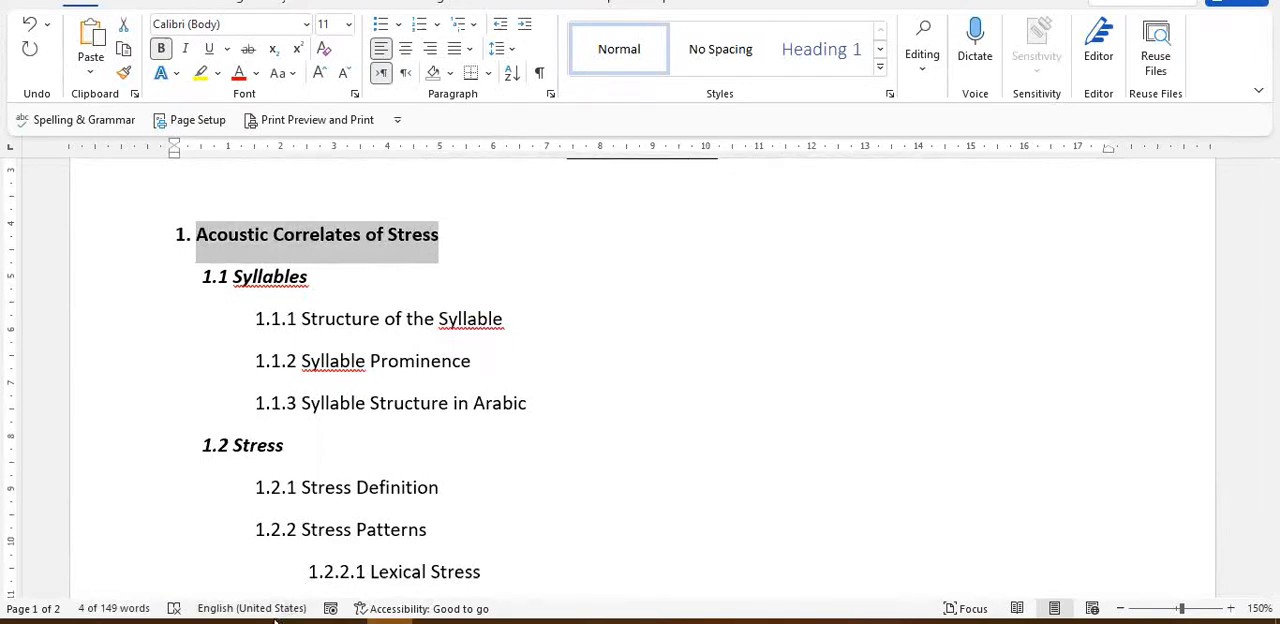
mouse_move(250, 620)
key("alt+Tab")
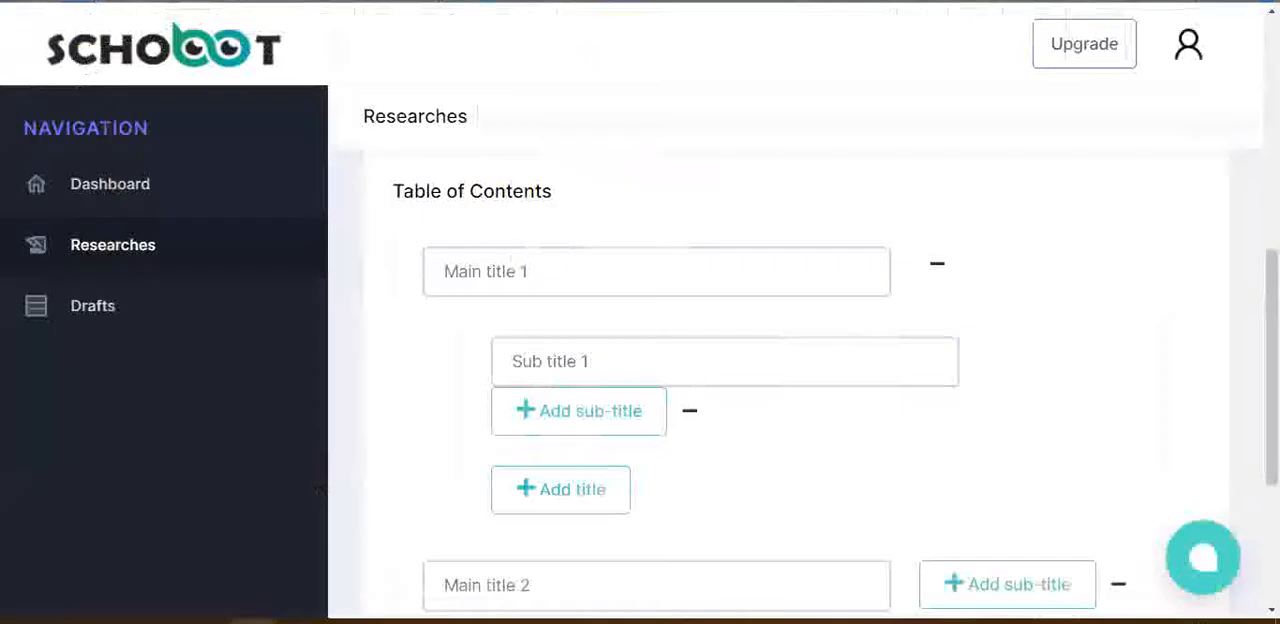
left_click(479, 281)
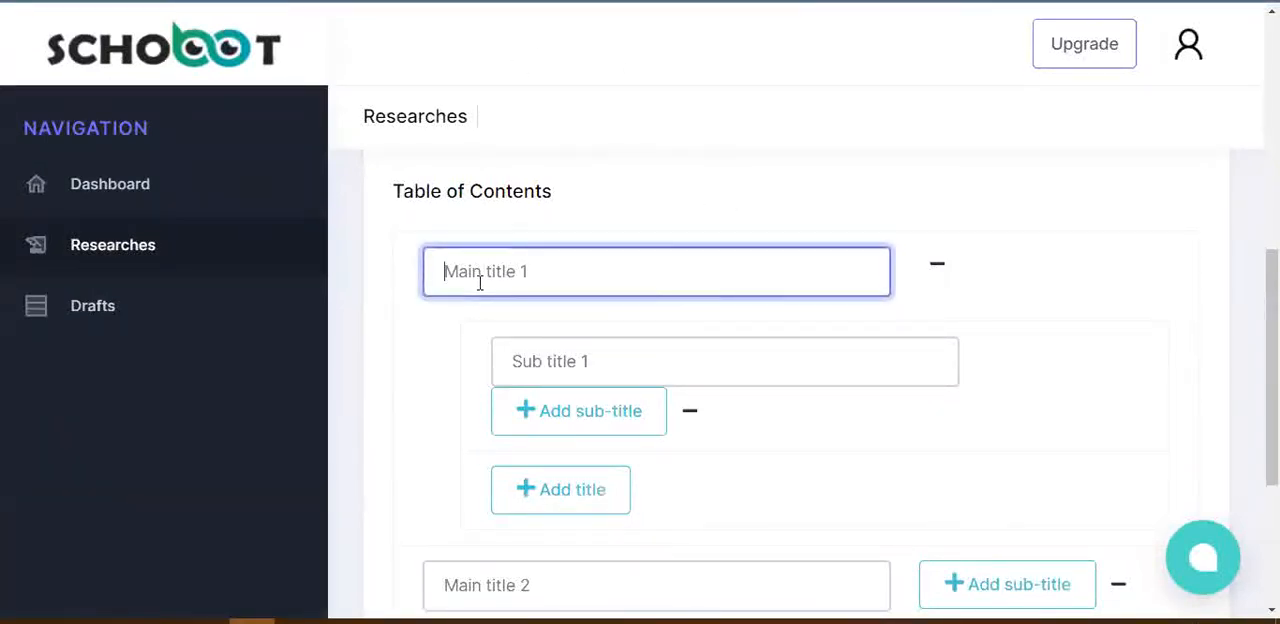
key("ctrl+v")
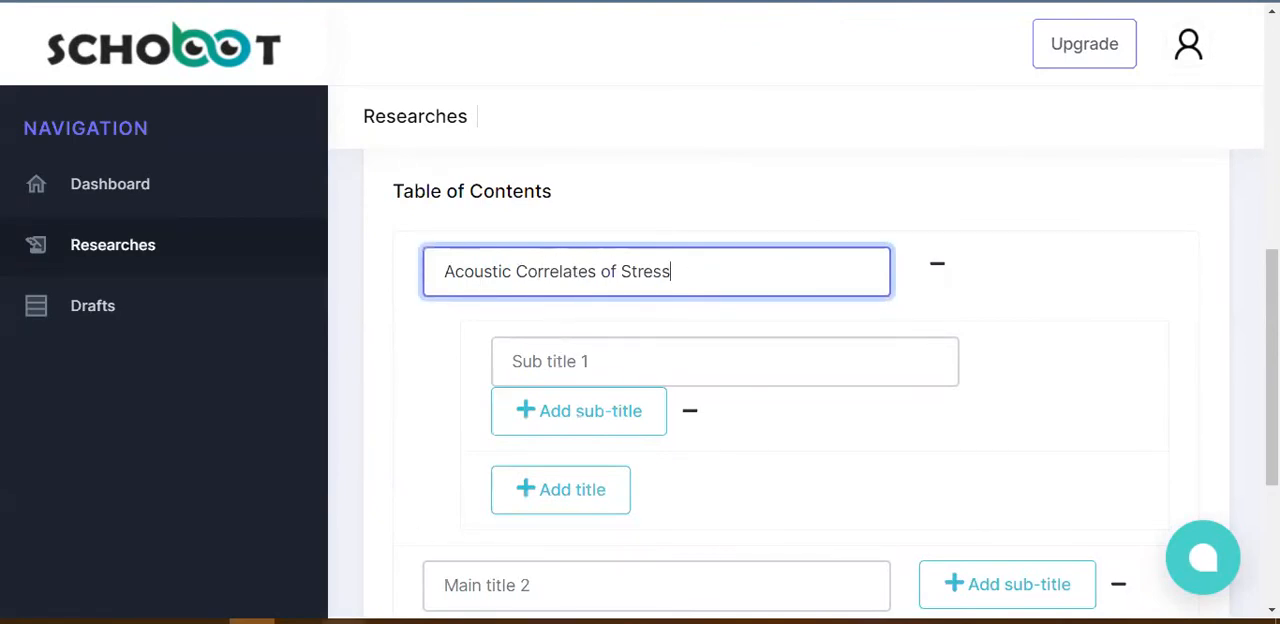
Step: Fill in sub title 1 as "English Syllables", copying "Syllables" from heading 1.1 of the Word document and putting "English" before it
left_click(389, 621)
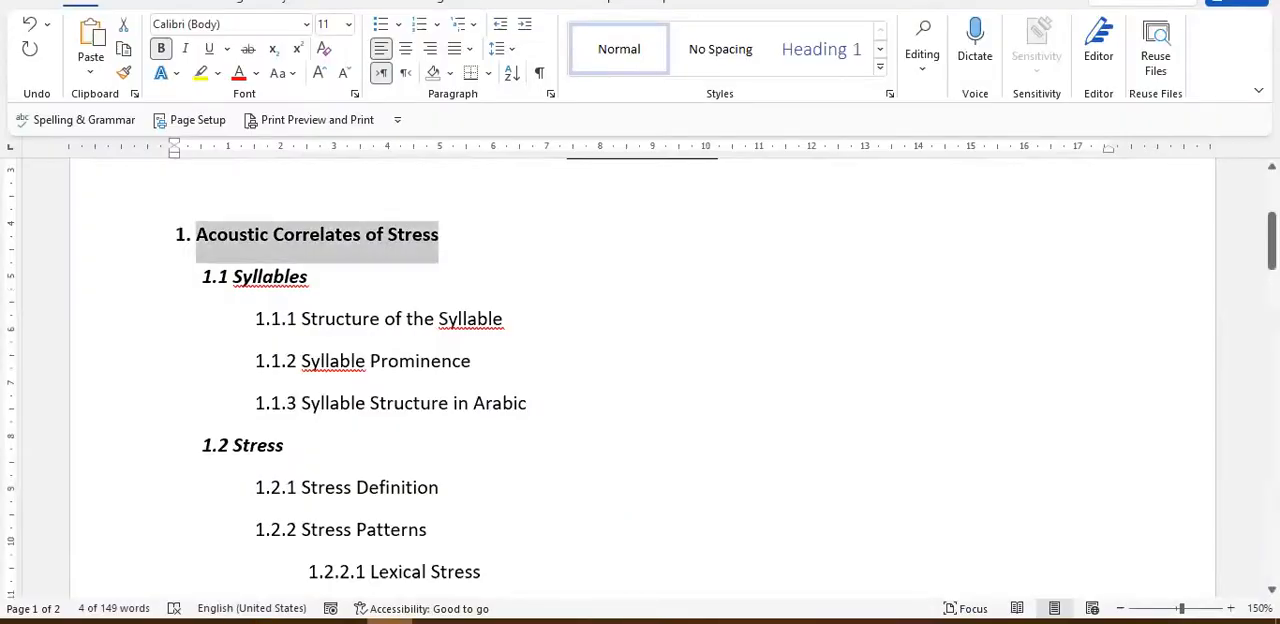
left_click_drag(308, 277, 240, 280)
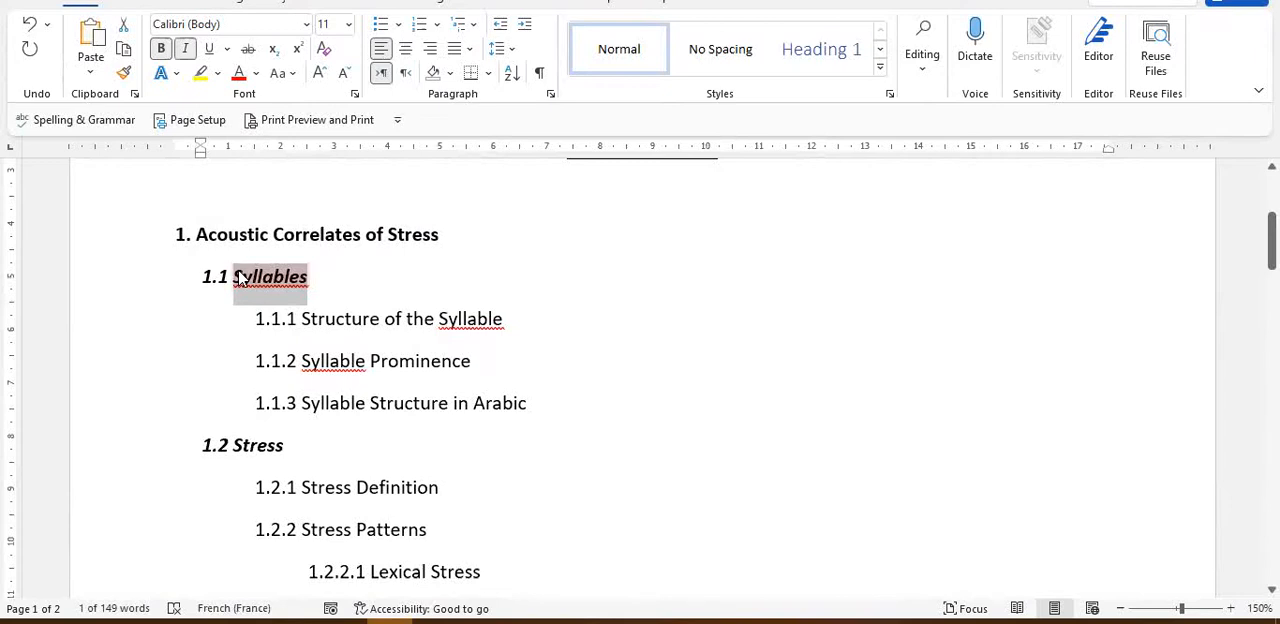
left_click(297, 621)
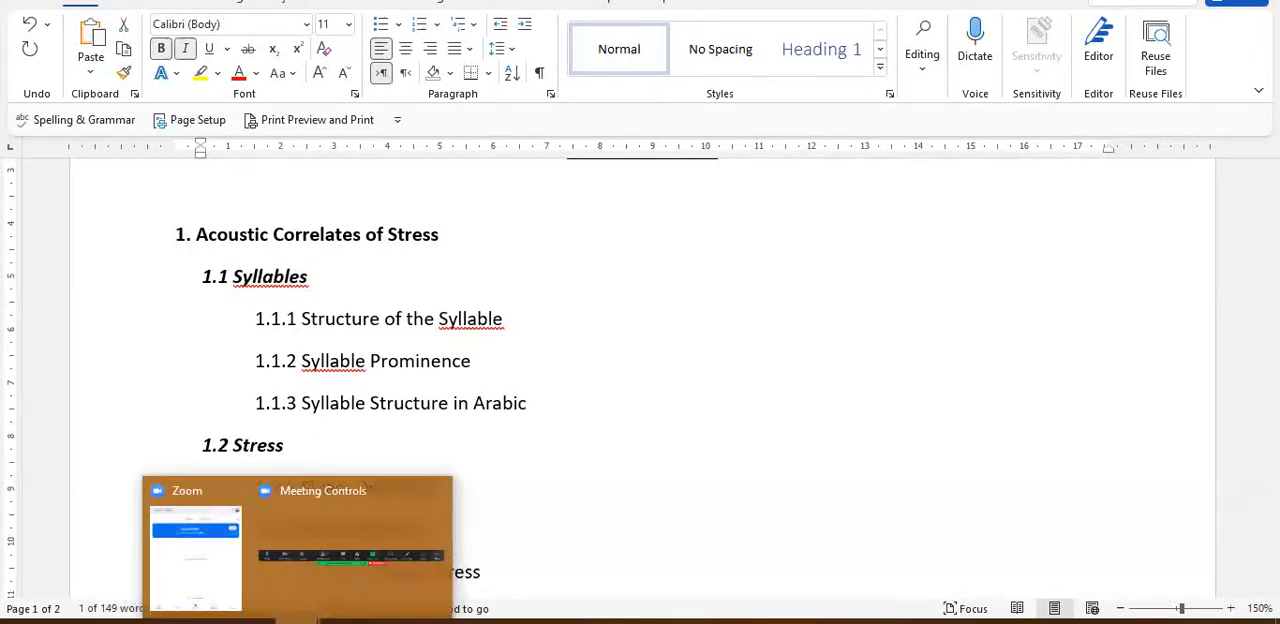
key("alt+Tab")
key("alt+Tab")
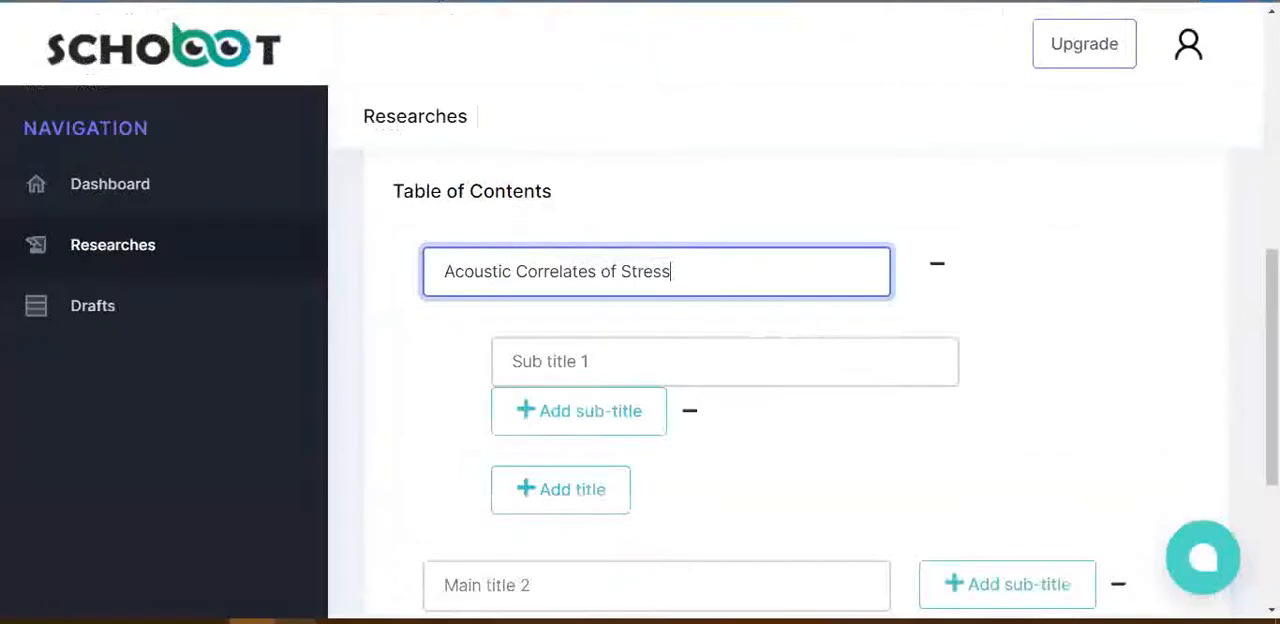
left_click(550, 365)
key("ctrl+v")
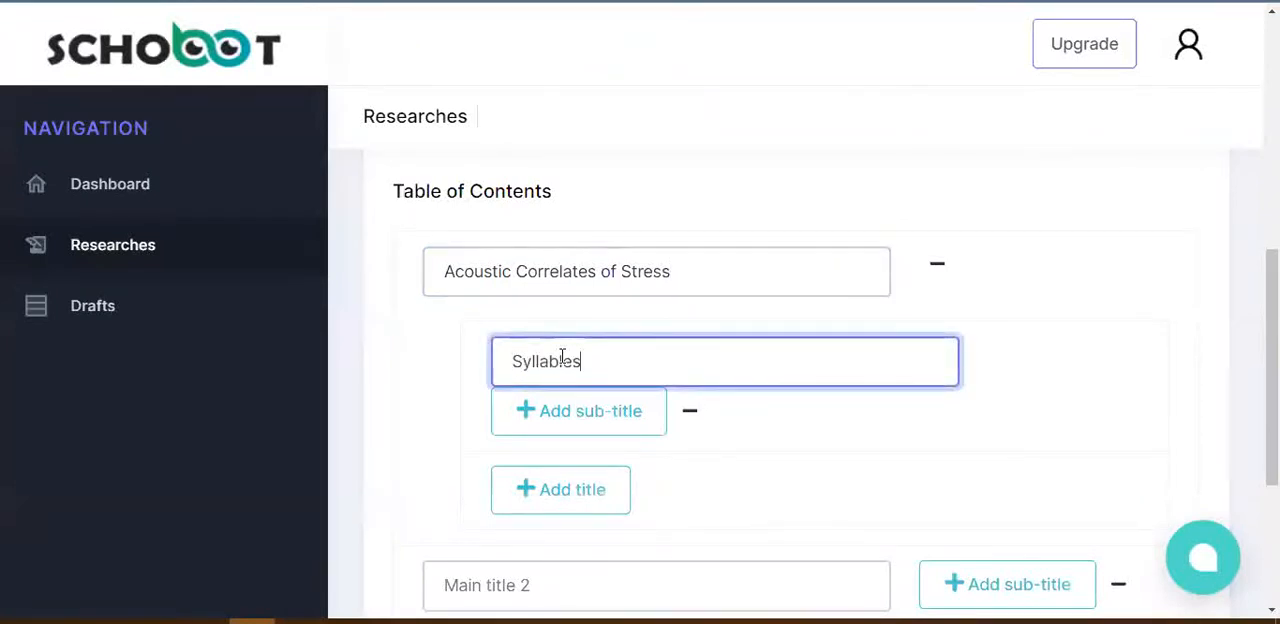
left_click(511, 360)
type("English")
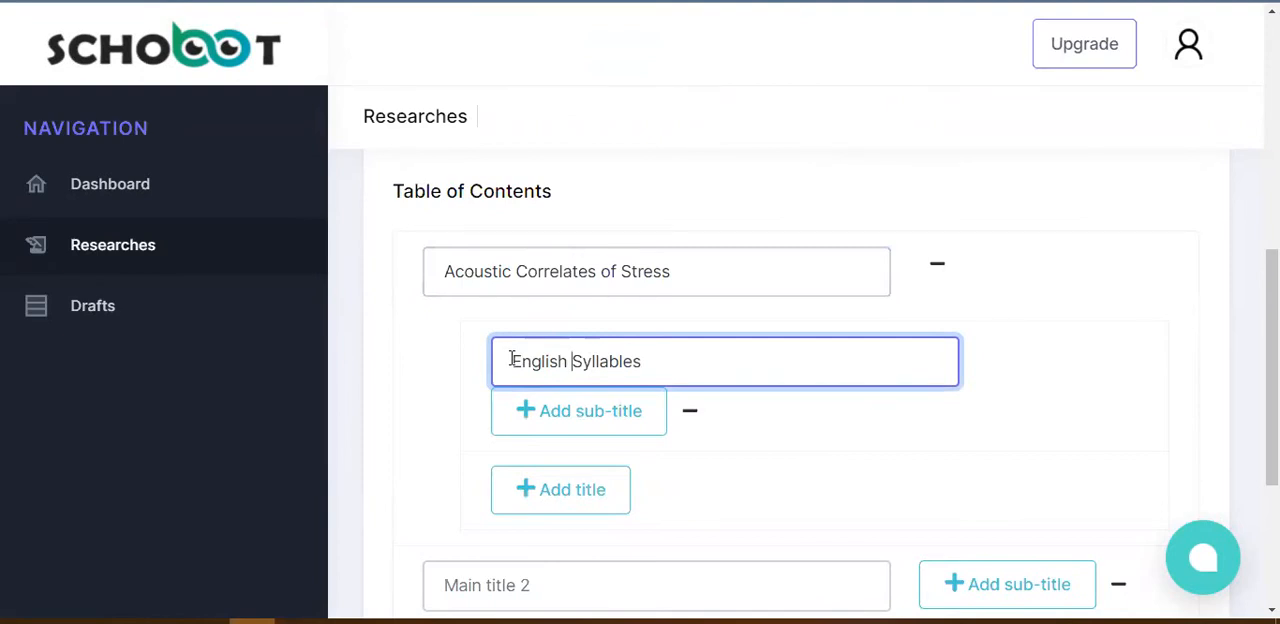
Step: Add a nested sub-title under "English Syllables" with the text "Structure of the Syllable", copied from heading 1.1.1 of the Word document
left_click(381, 621)
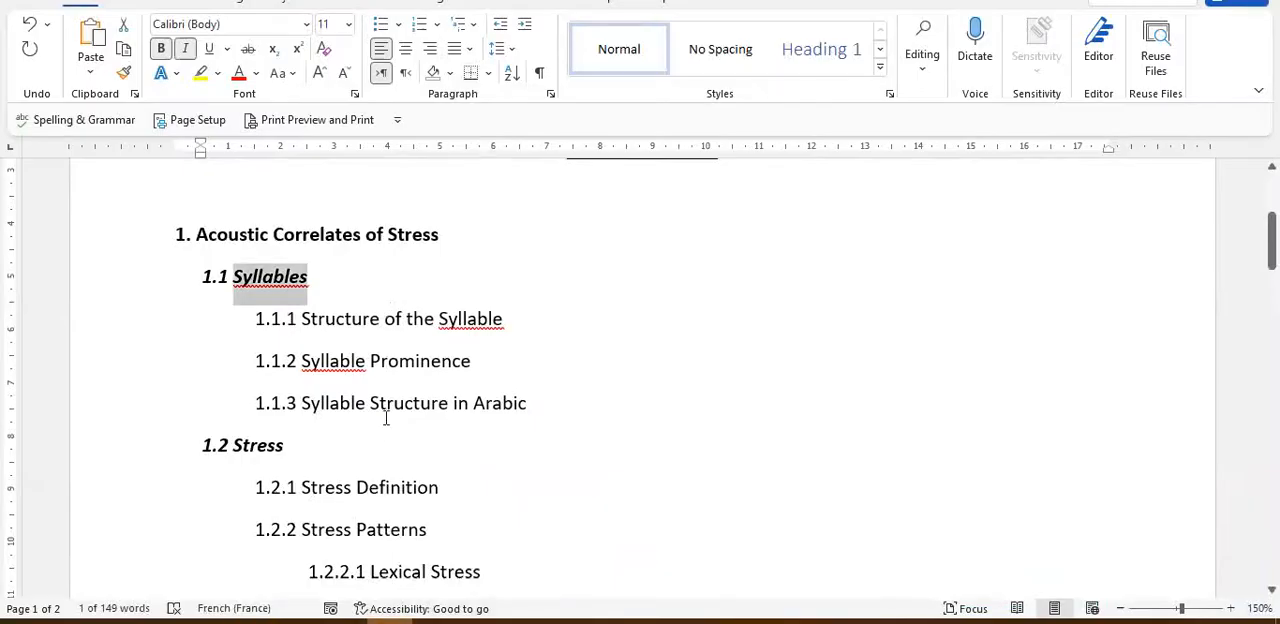
left_click_drag(301, 318, 370, 320)
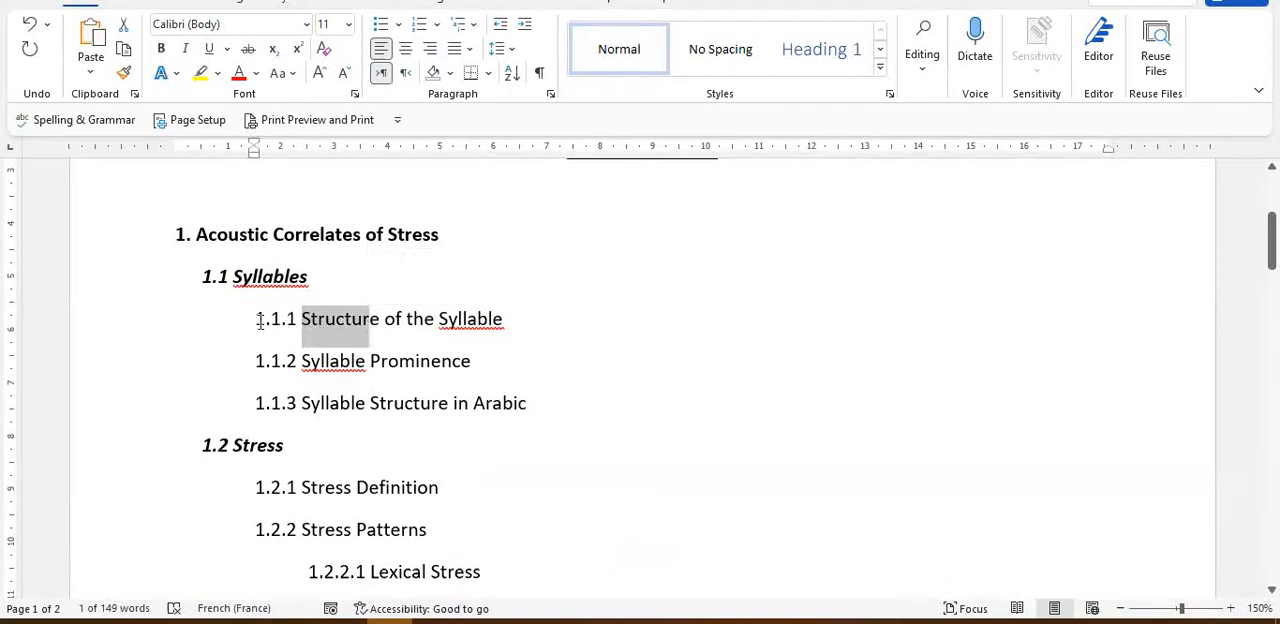
left_click_drag(258, 320, 296, 318)
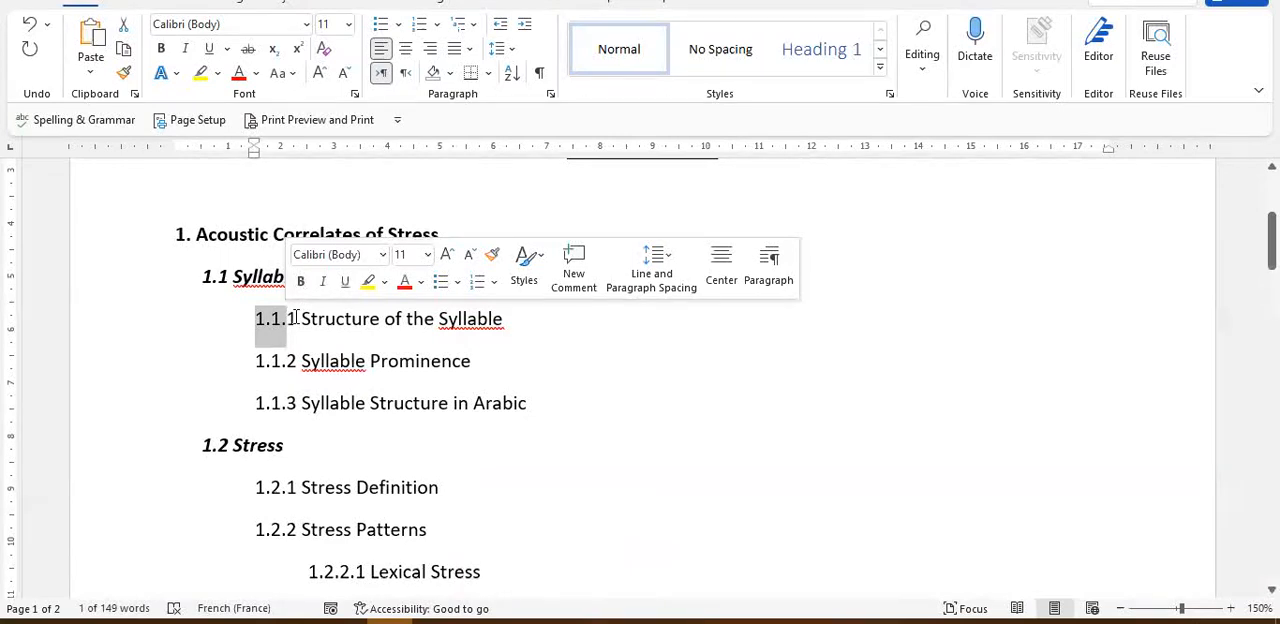
left_click_drag(289, 319, 384, 315)
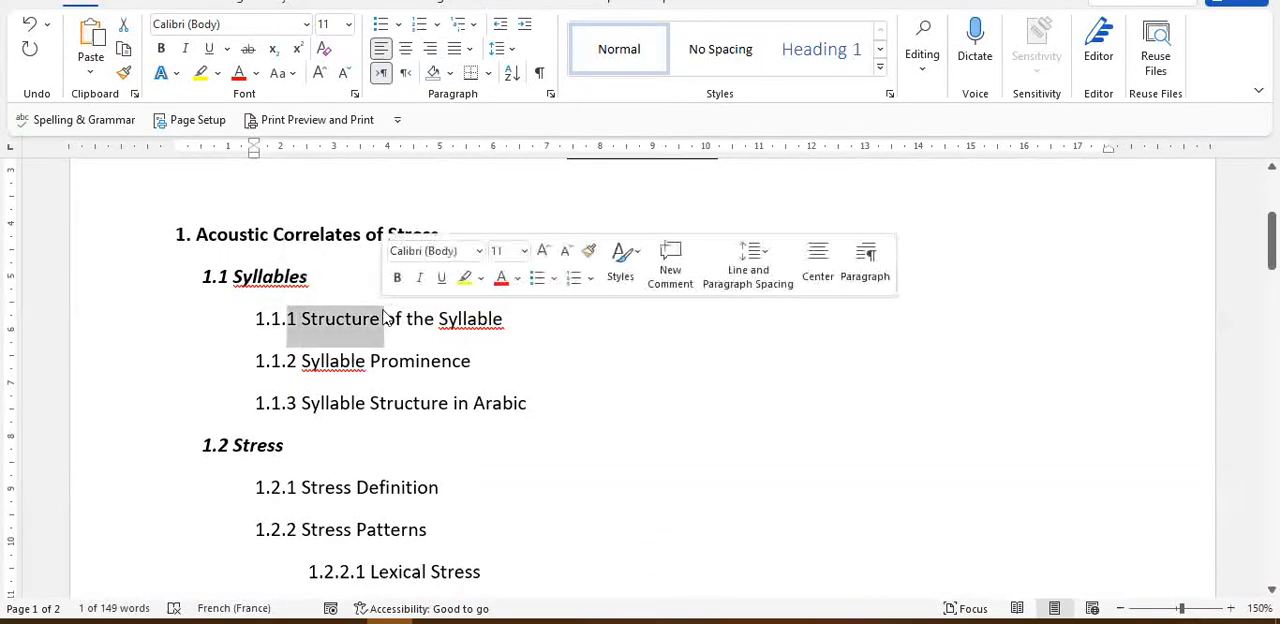
left_click(384, 315)
left_click_drag(301, 318, 490, 316)
key("ctrl+c")
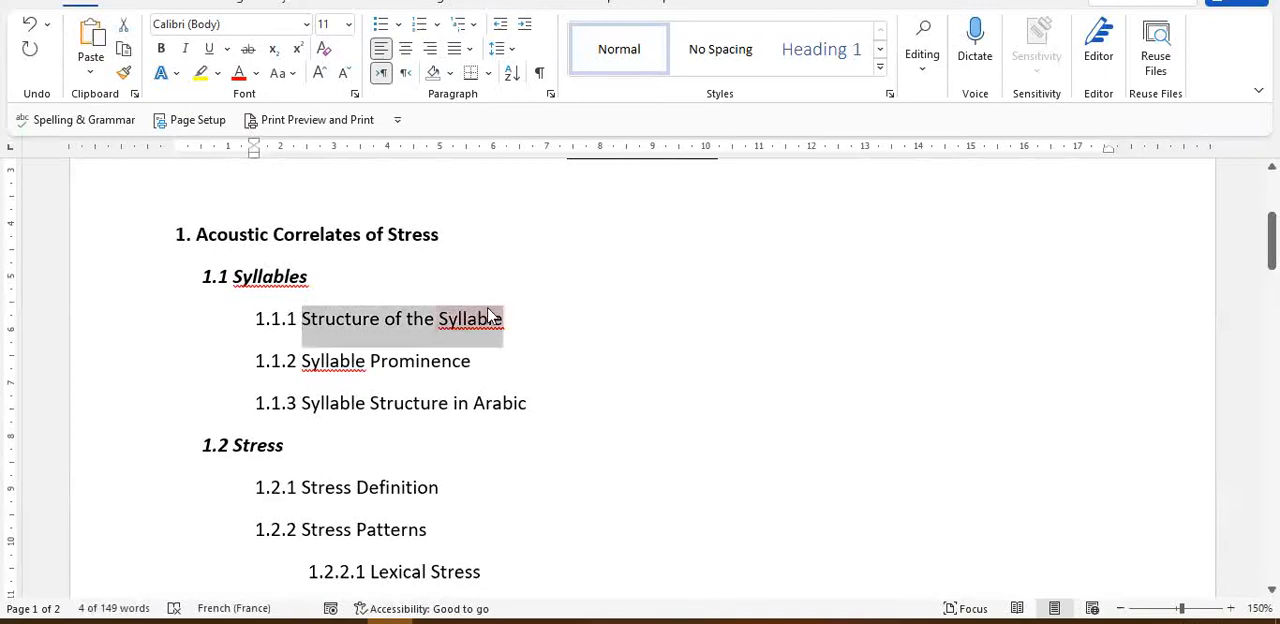
key("alt+Tab")
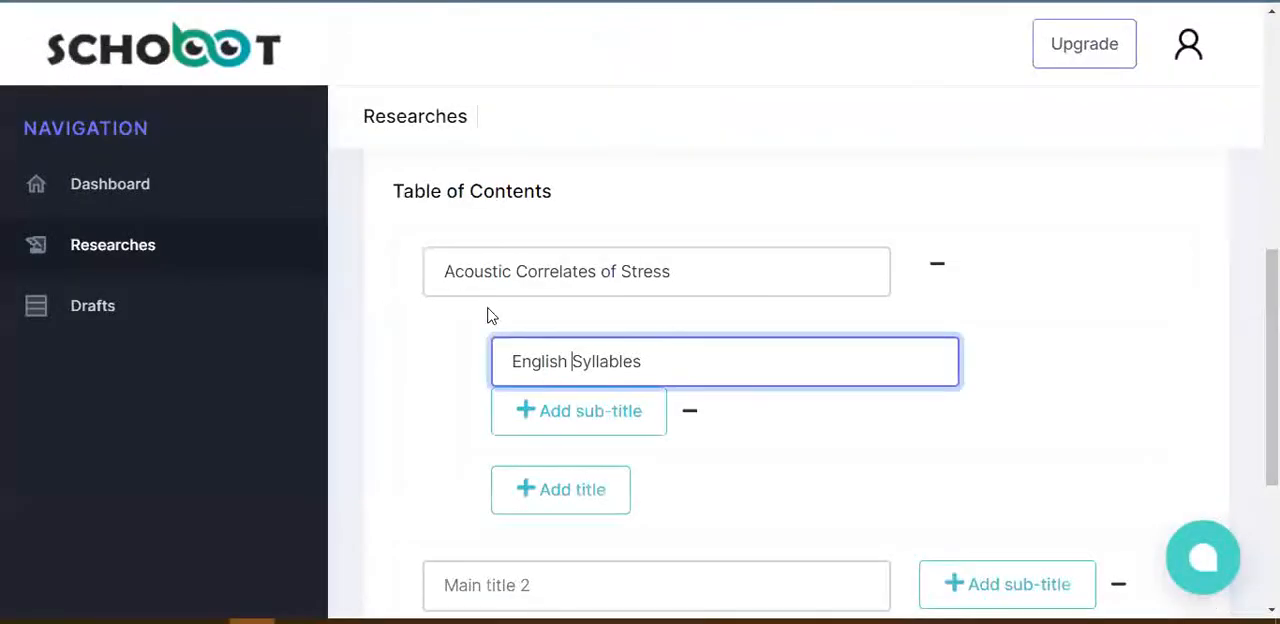
left_click(589, 412)
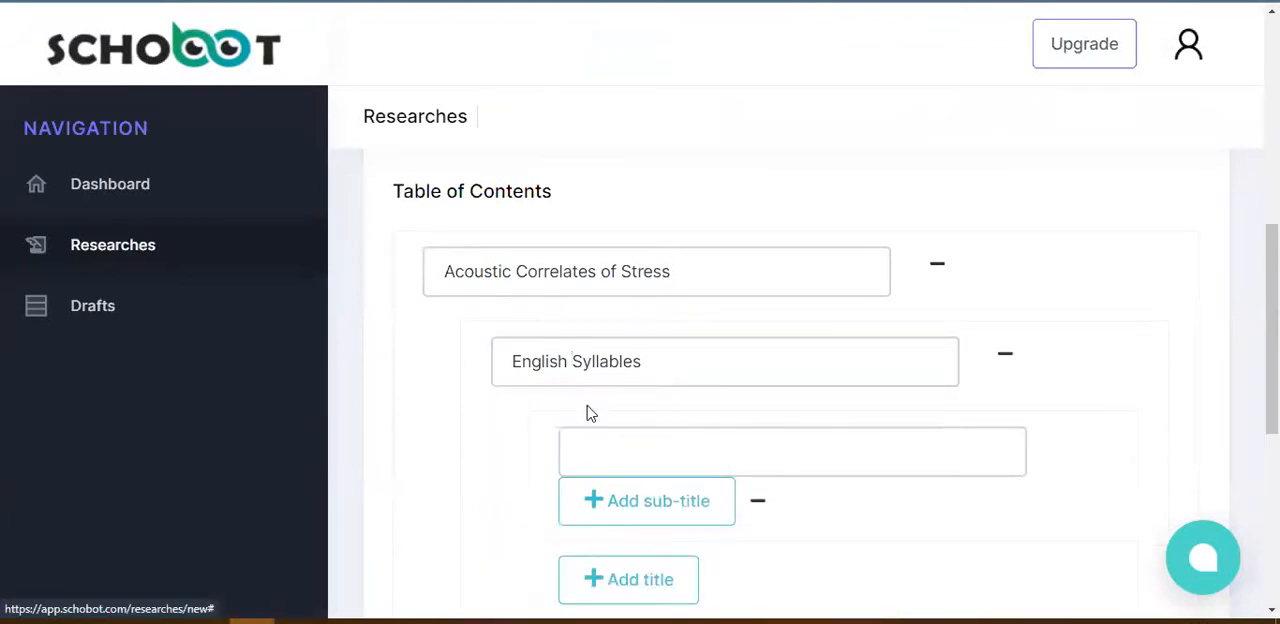
left_click(748, 446)
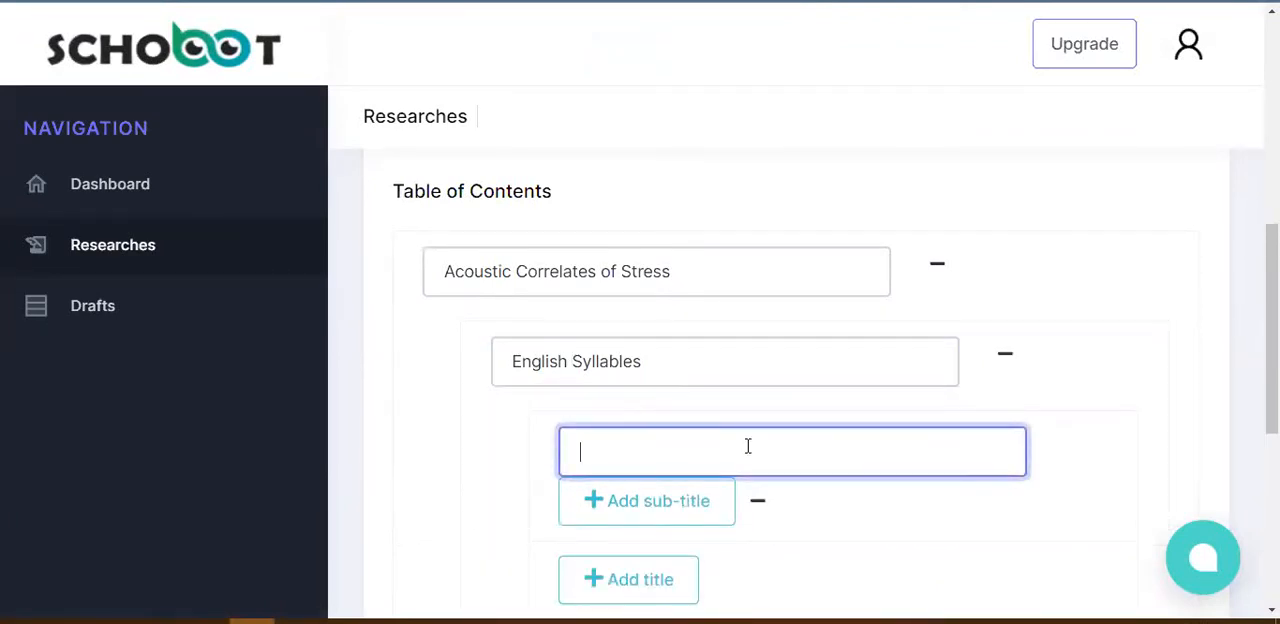
key("ctrl+v")
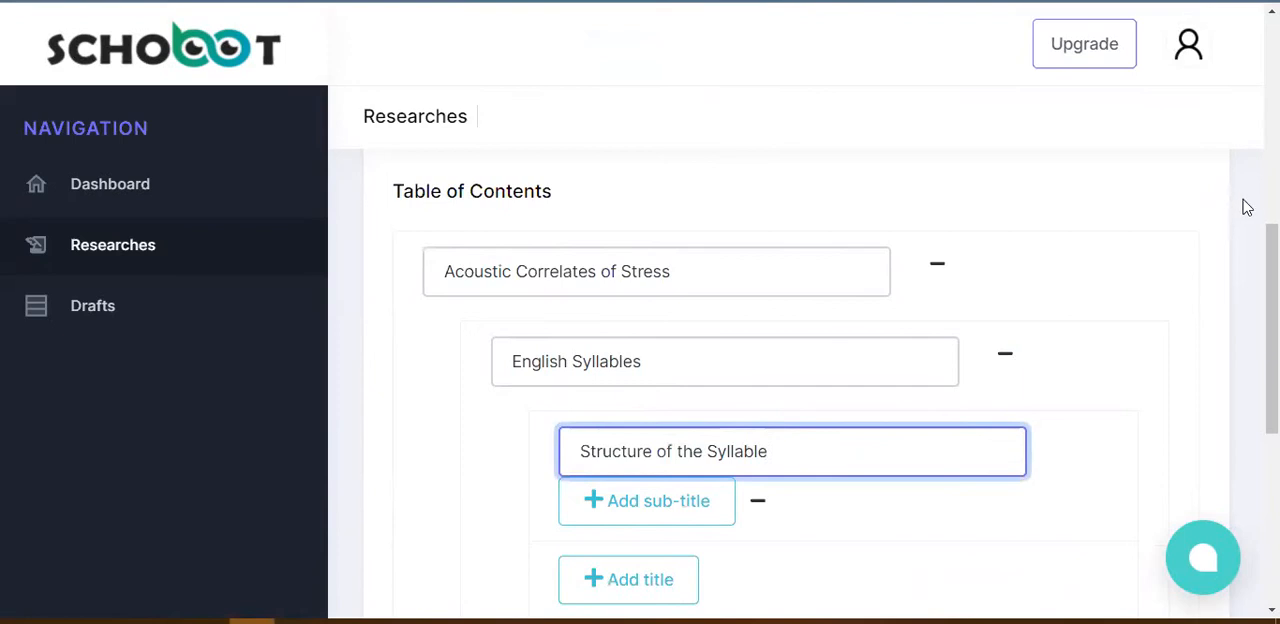
Step: Extend the "Syllable Position" entry in the table of contents to read "Syllable Position in English"
left_click_drag(1272, 250, 1272, 96)
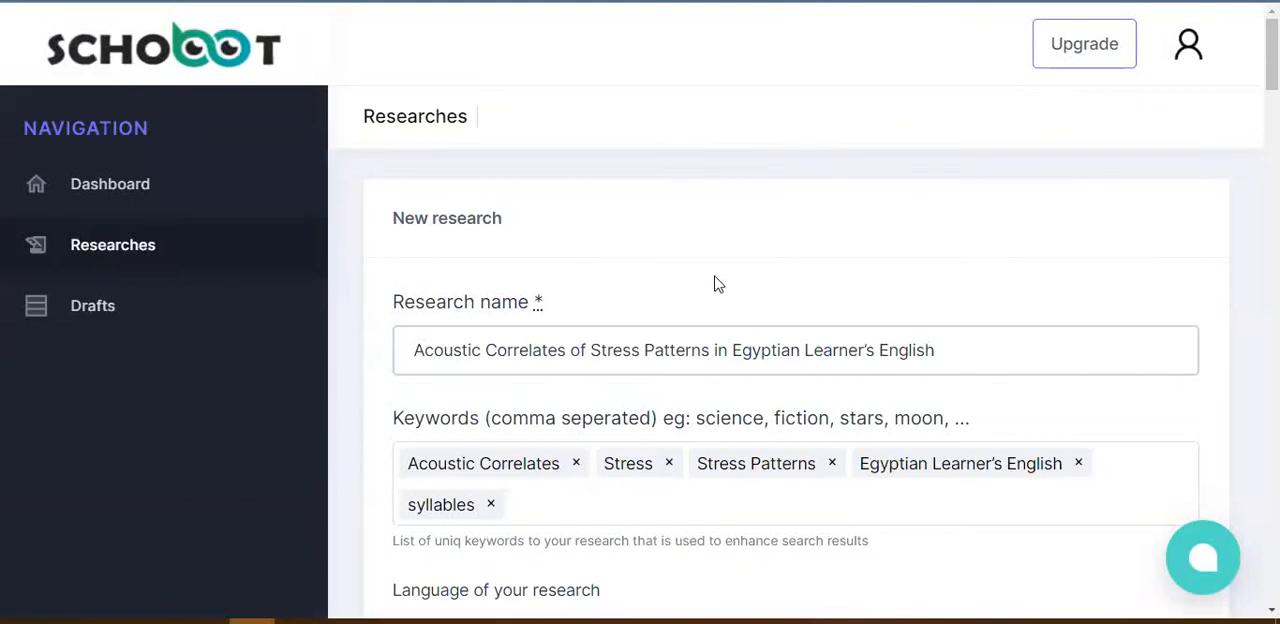
scroll(795, 400, "down", 6)
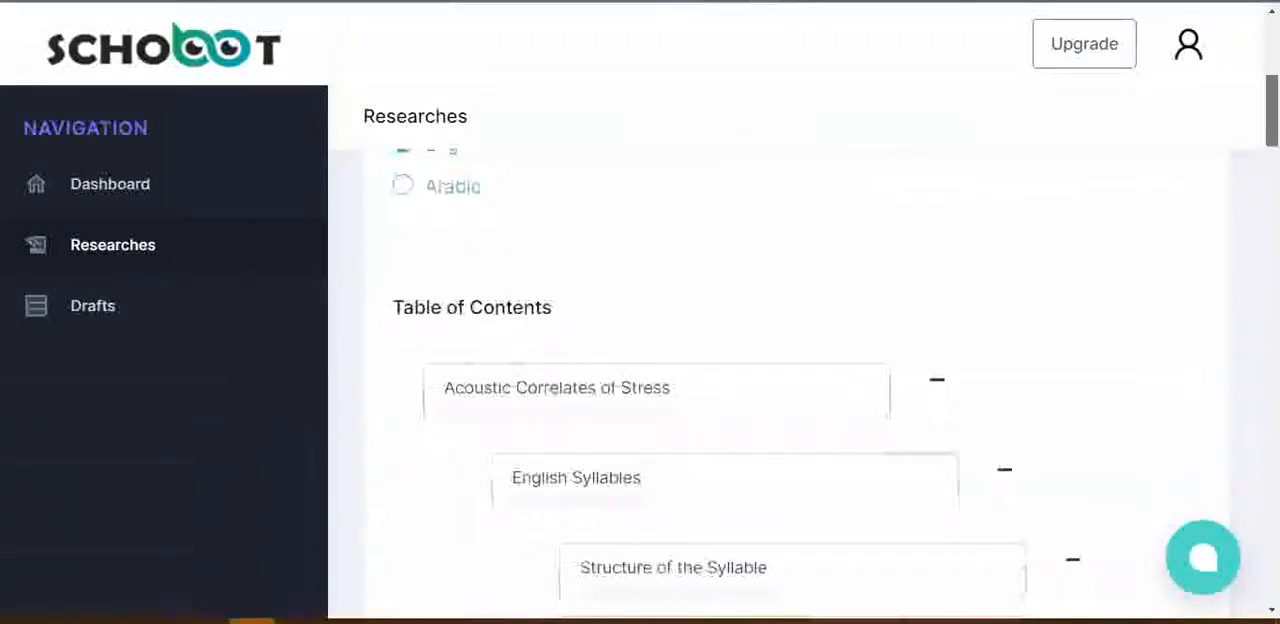
left_click_drag(1272, 129, 1272, 354)
left_click(630, 363)
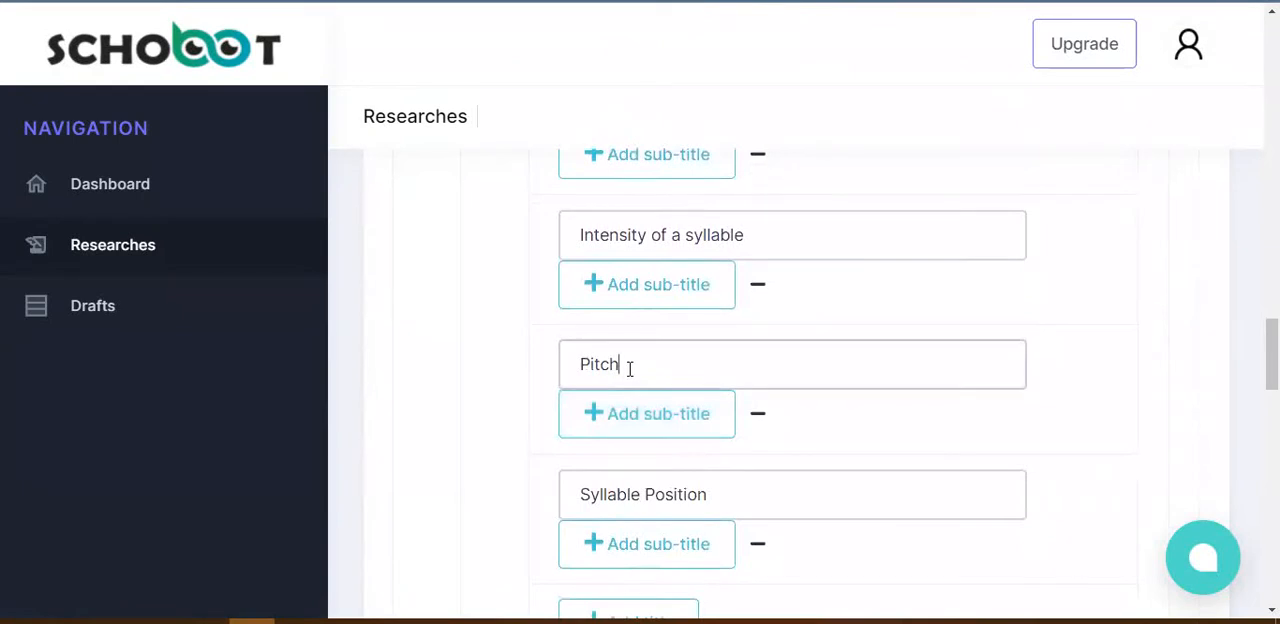
left_click(712, 495)
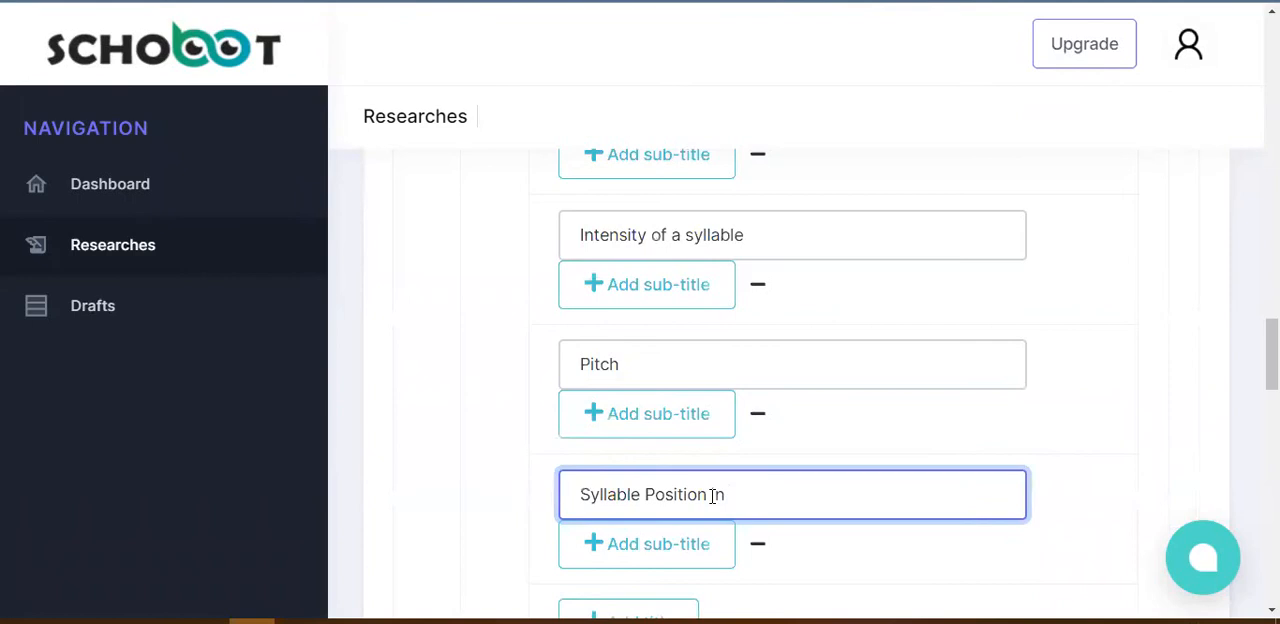
type("glish")
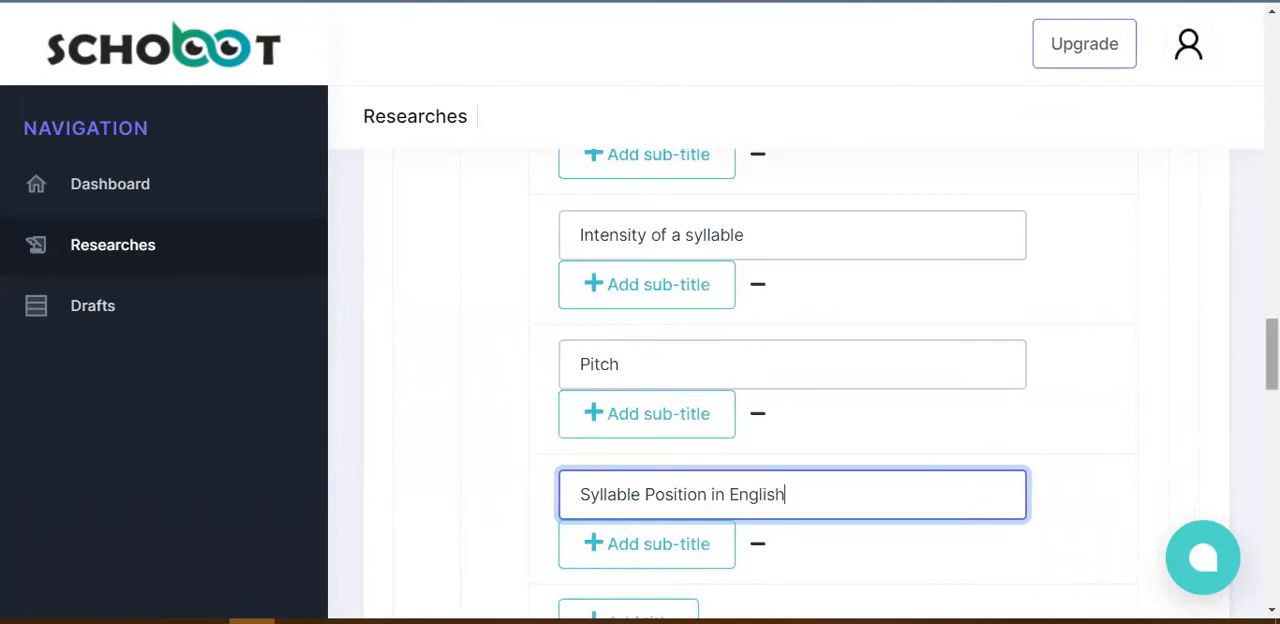
Step: Check the full wording of the "Factors Affecting the Production of Stress Patterns" main title and its first sub-title
scroll(800, 380, "down", 5)
scroll(800, 380, "down", 2)
scroll(537, 368, "down", 4)
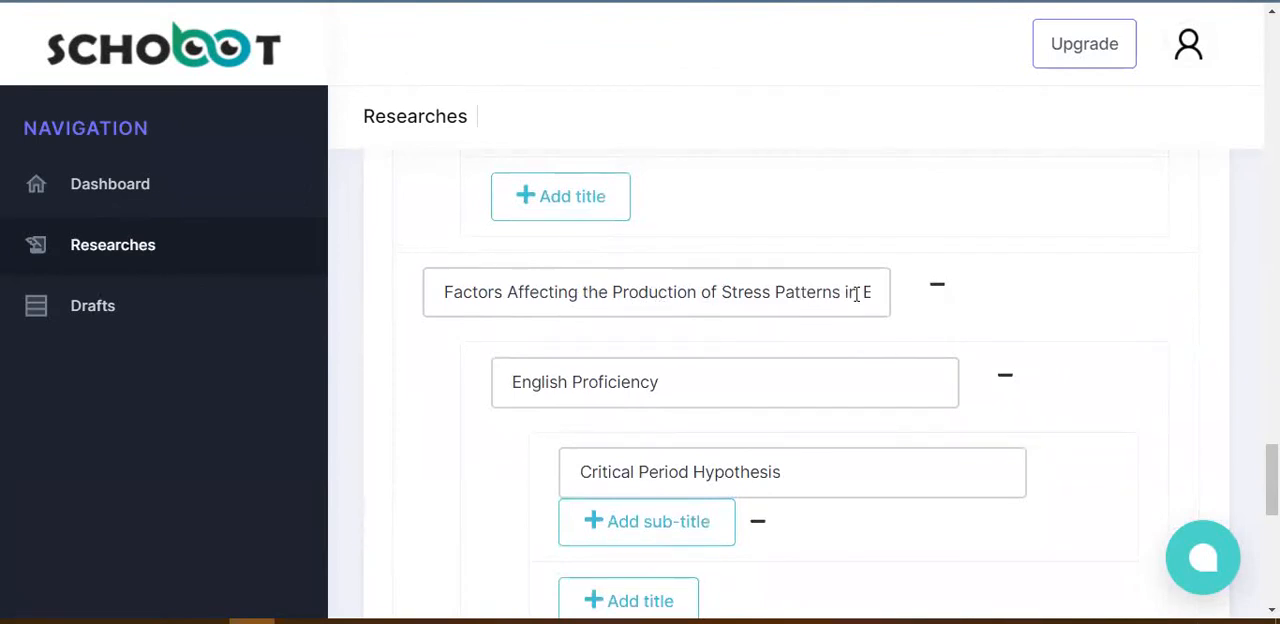
left_click_drag(845, 292, 903, 303)
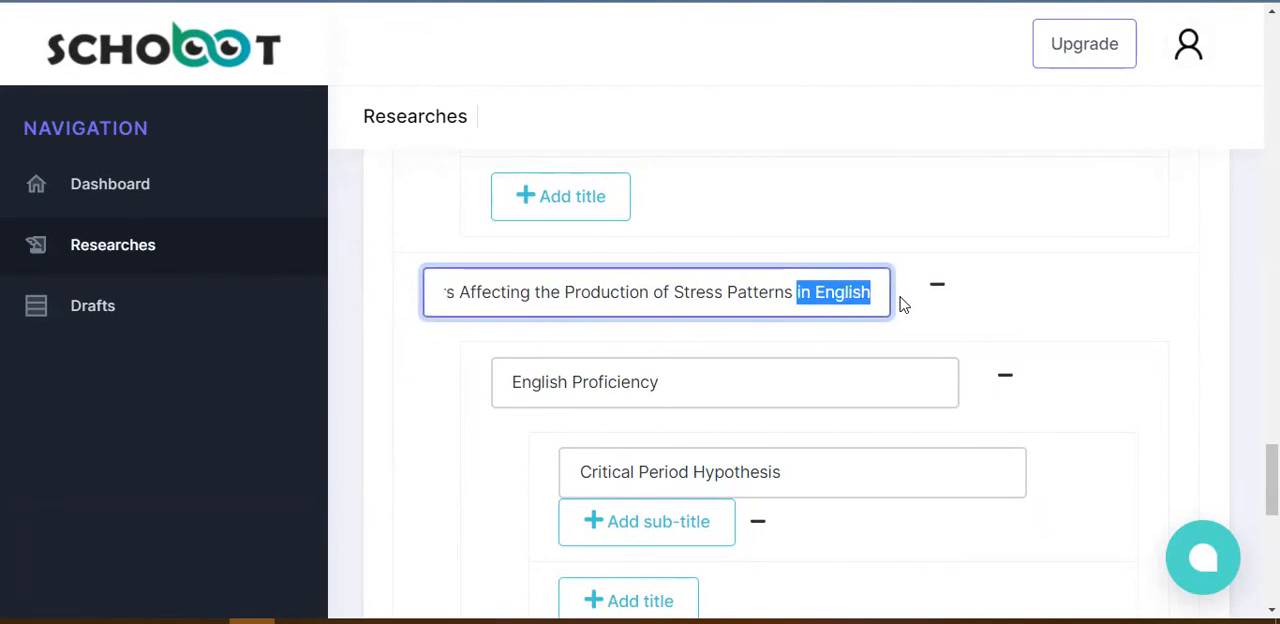
left_click(680, 375)
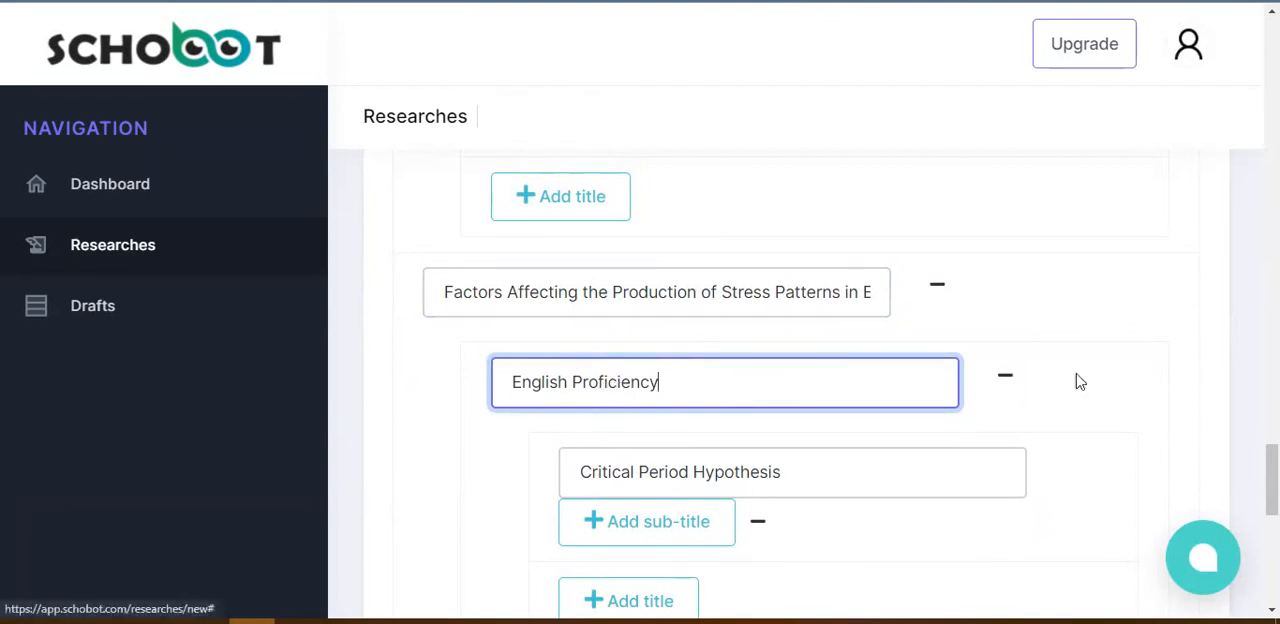
Step: Submit the new research and decline the browser's offer to save the form information
left_click_drag(1272, 480, 1272, 565)
left_click(483, 513)
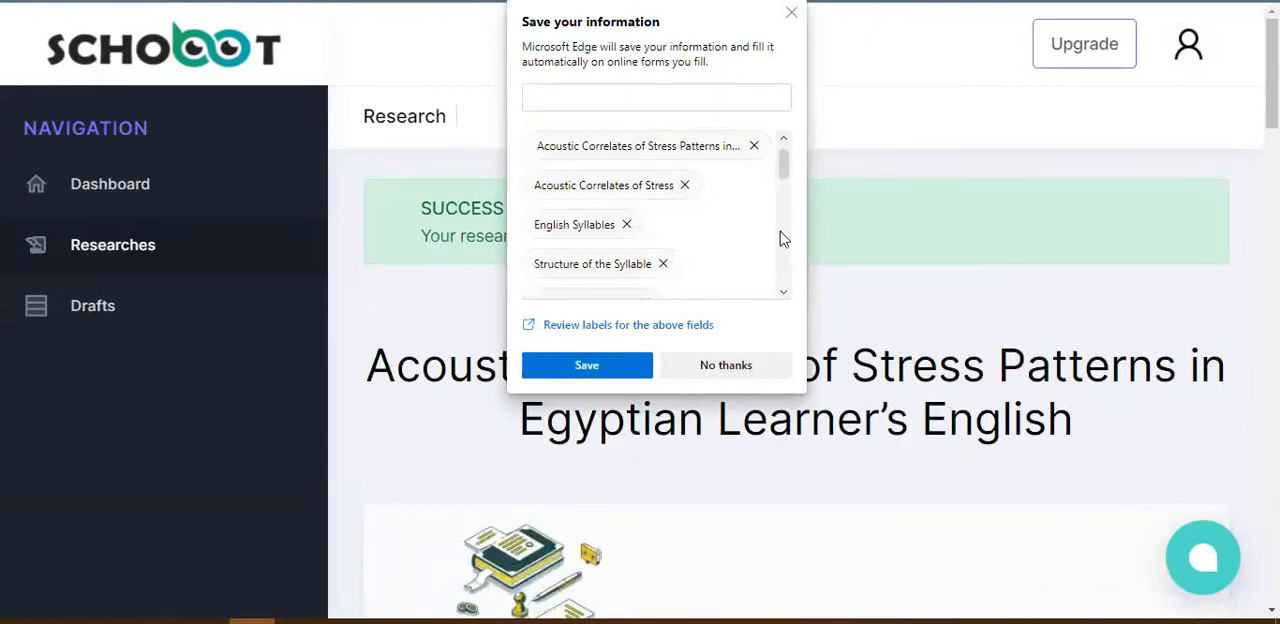
left_click(726, 366)
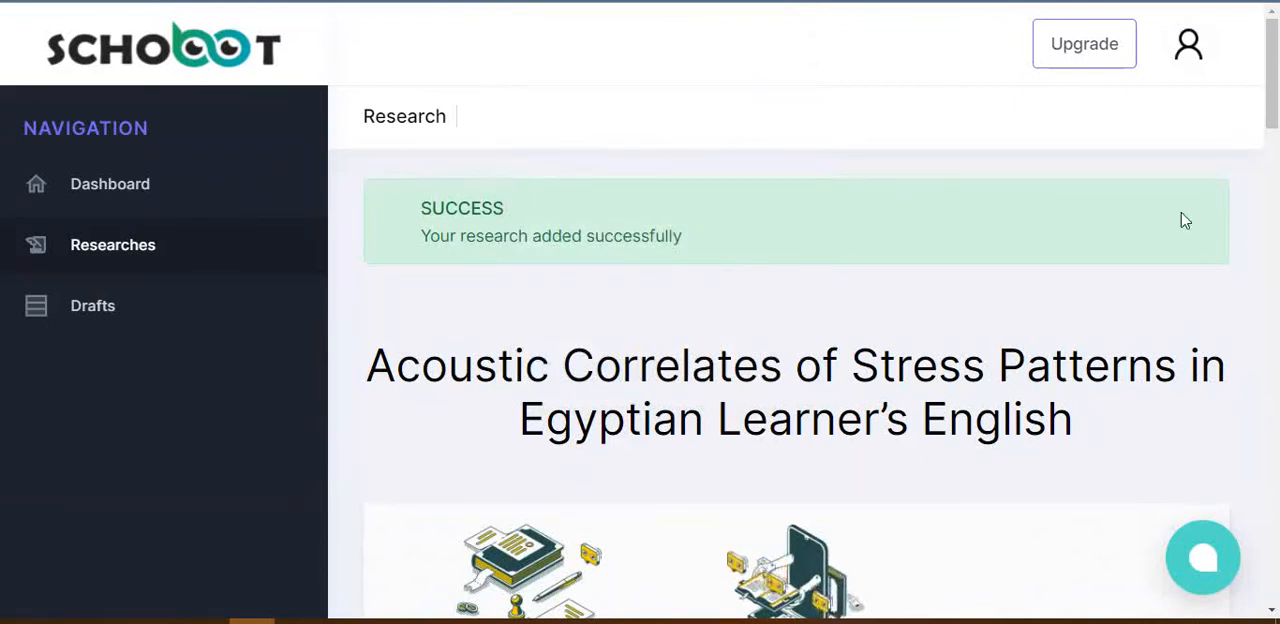
Step: Review the references section, table of contents and keywords on the new research's page
scroll(796, 400, "down", 8)
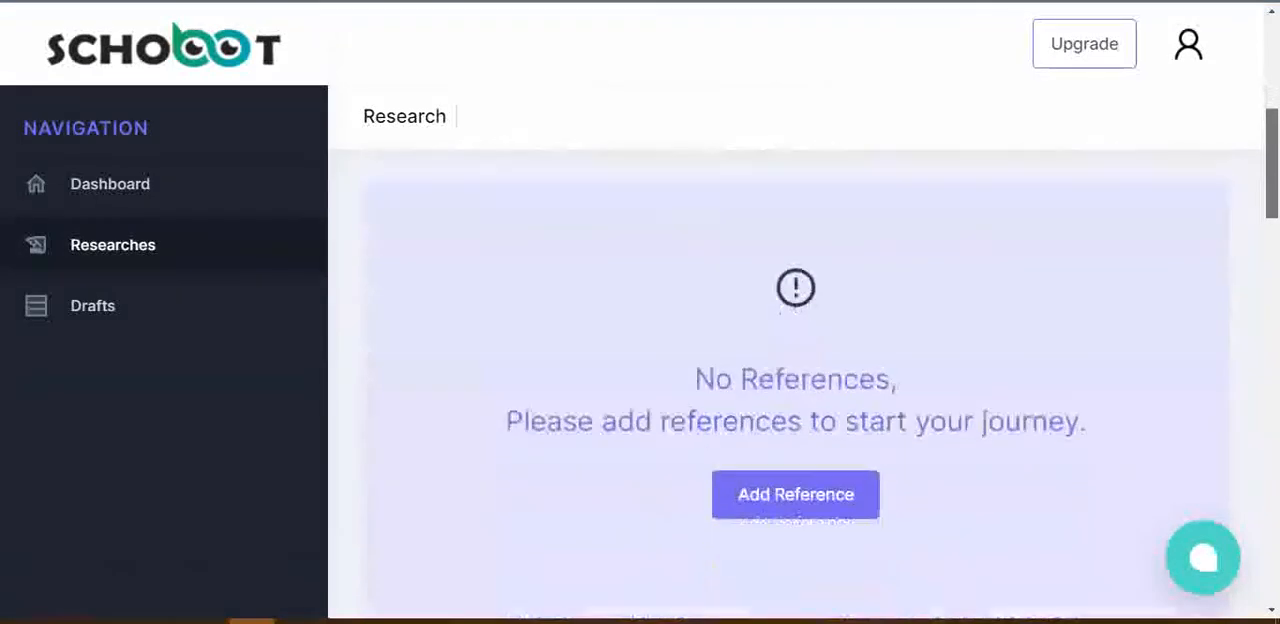
scroll(660, 263, "up", 3)
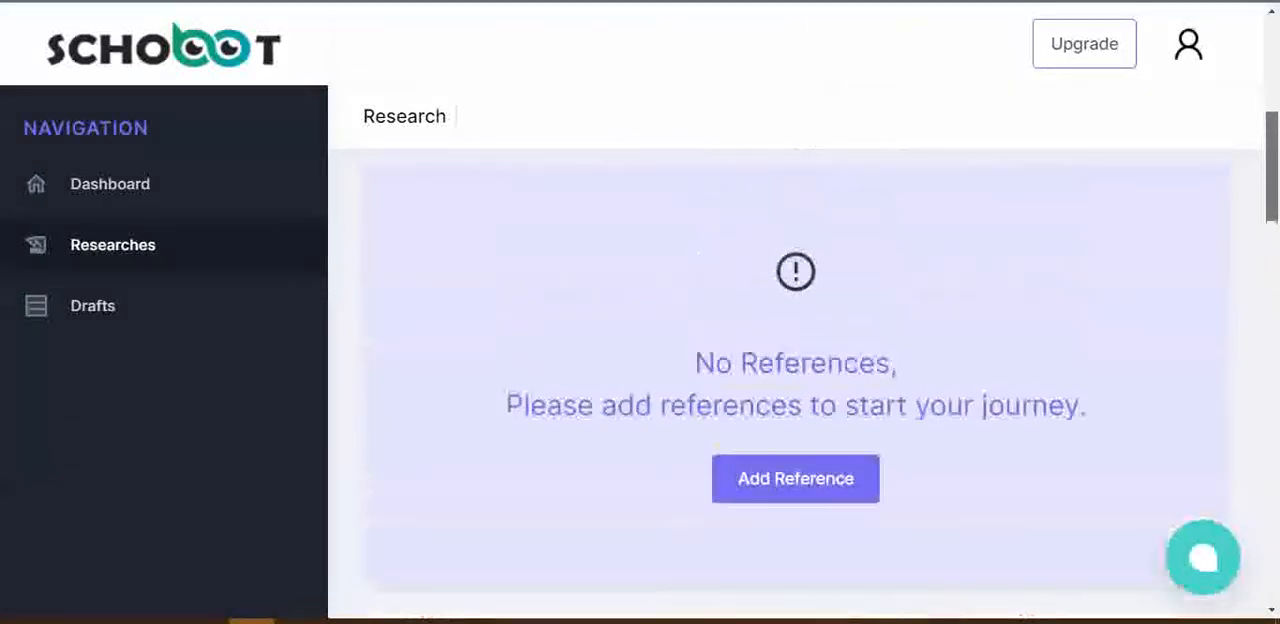
scroll(660, 263, "down", 4)
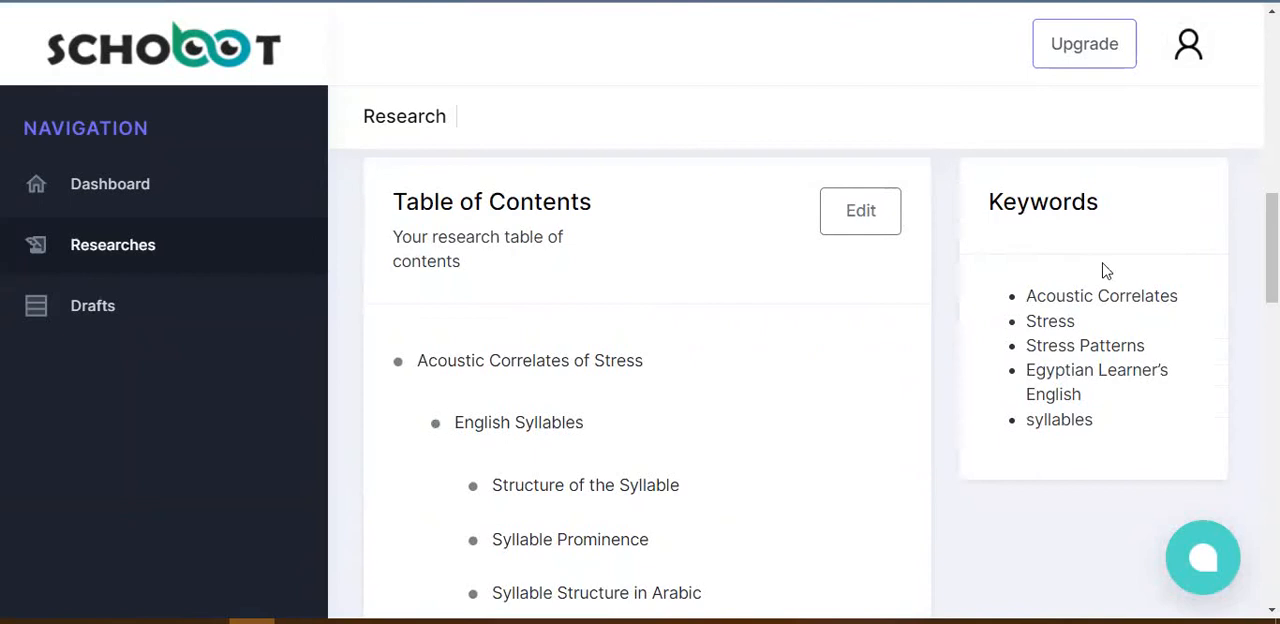
Step: Examine the research's full table of contents through its last entries, the References section beneath it and the references notice above it
scroll(1108, 306, "down", 1)
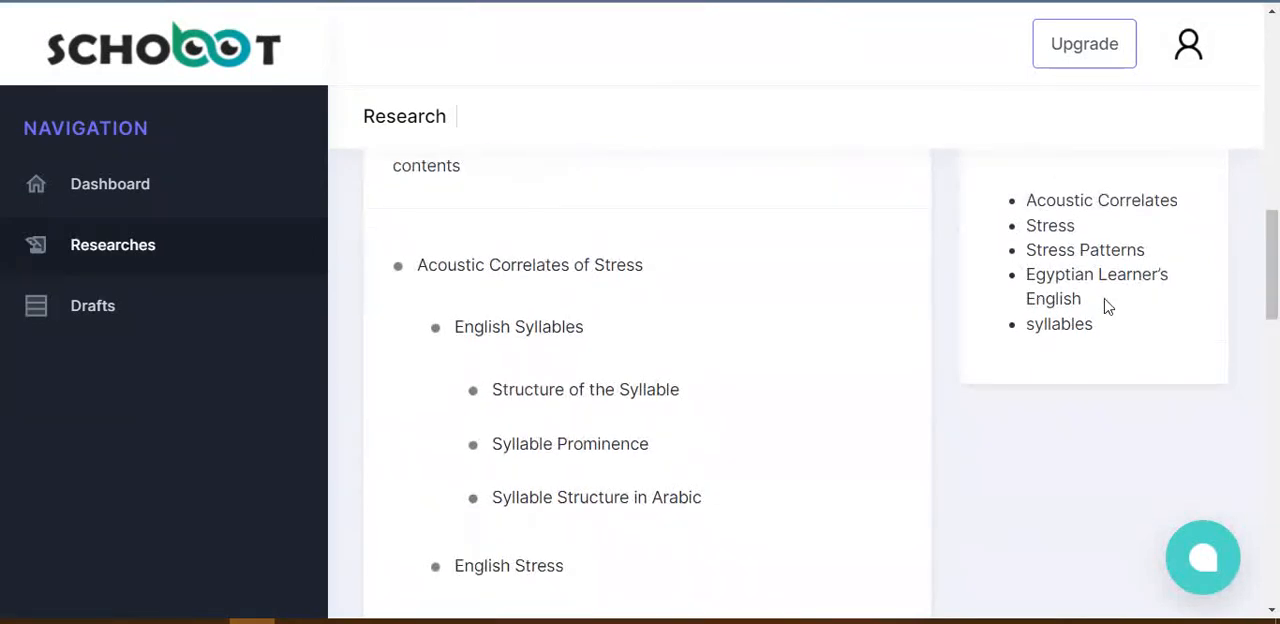
scroll(1270, 265, "down", 1)
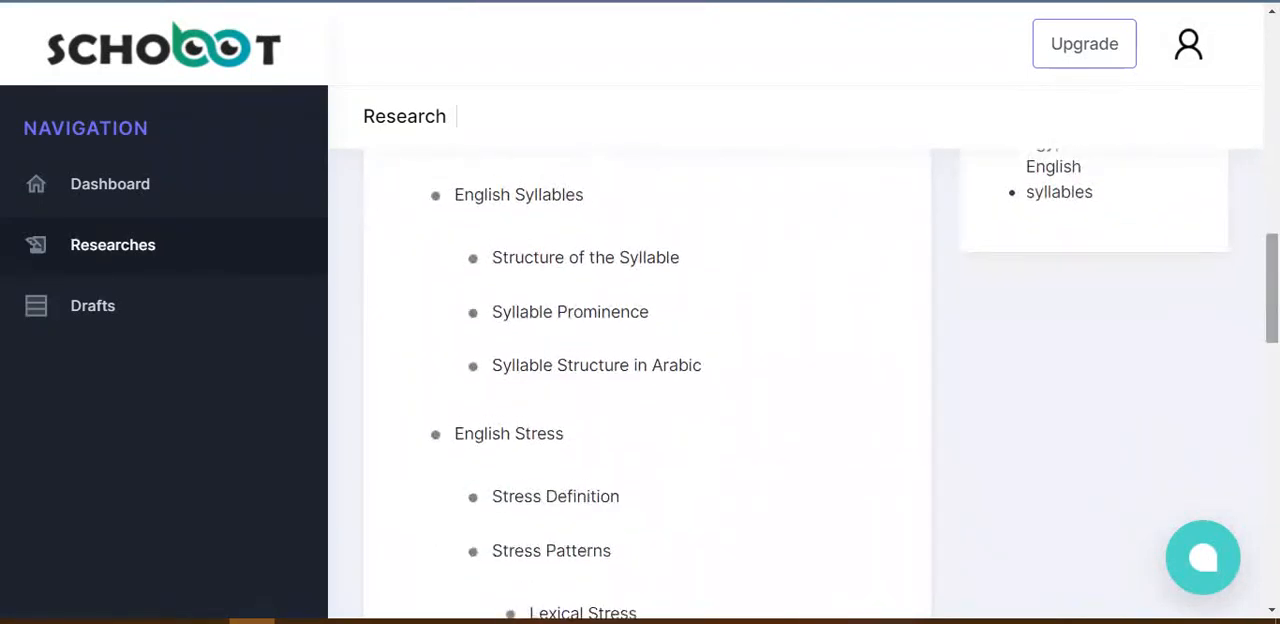
left_click_drag(1271, 288, 1271, 546)
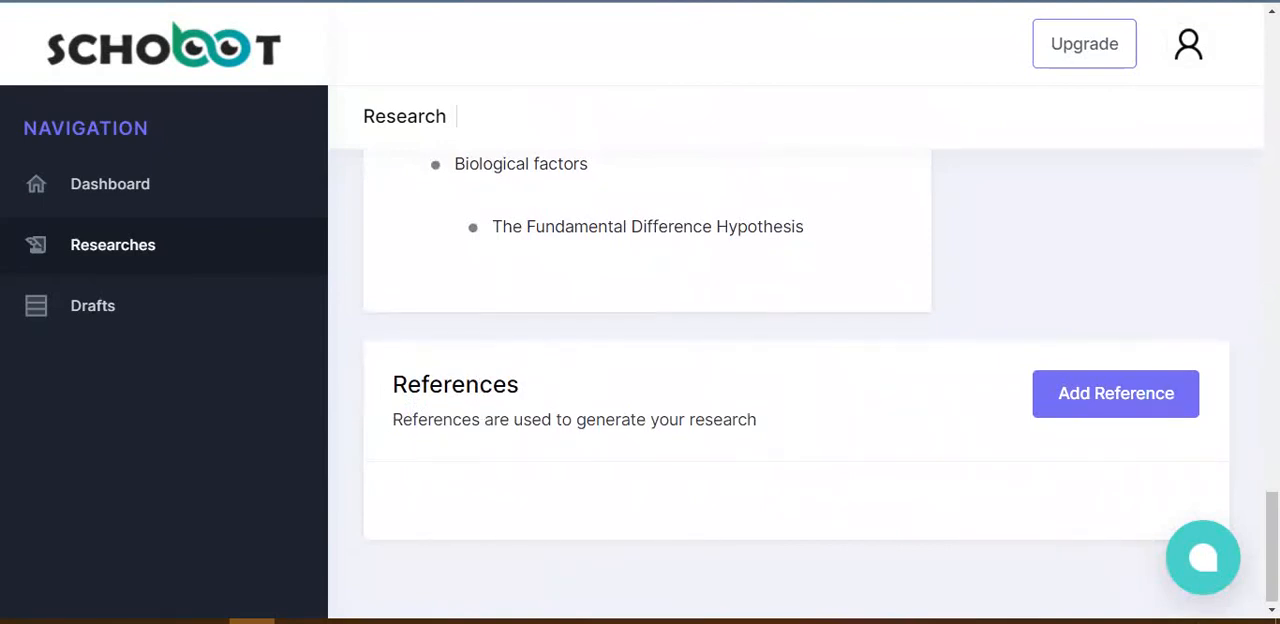
left_click_drag(1271, 546, 1271, 175)
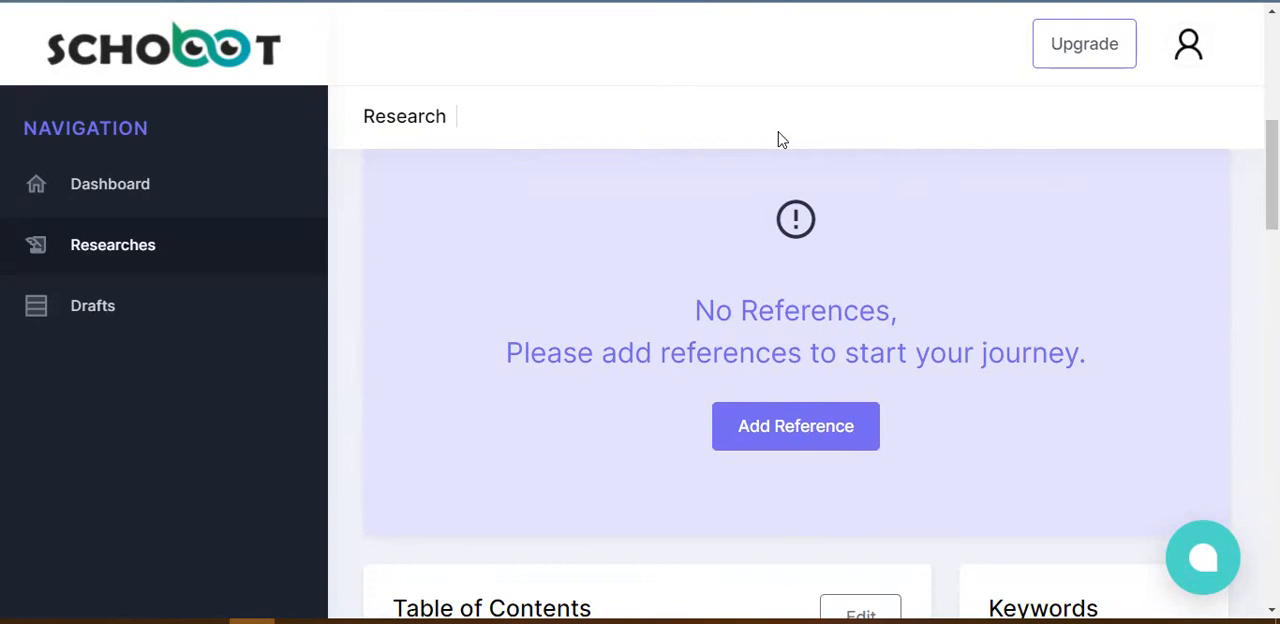
left_click_drag(1272, 175, 1272, 239)
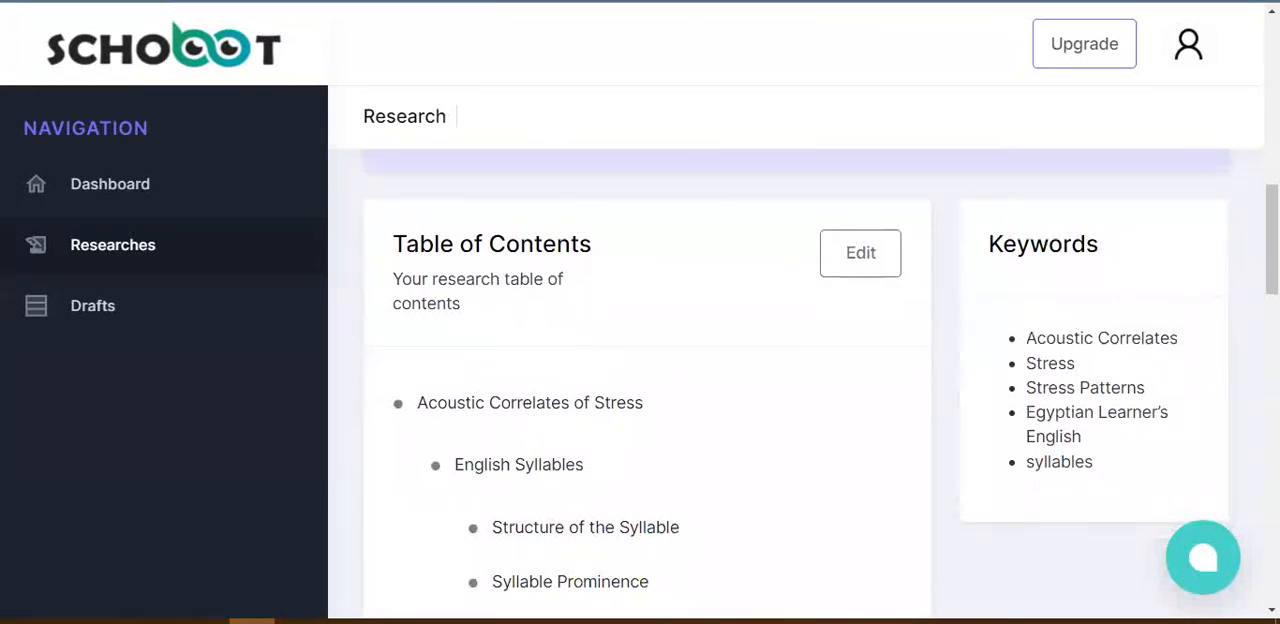
left_click_drag(1272, 239, 1272, 145)
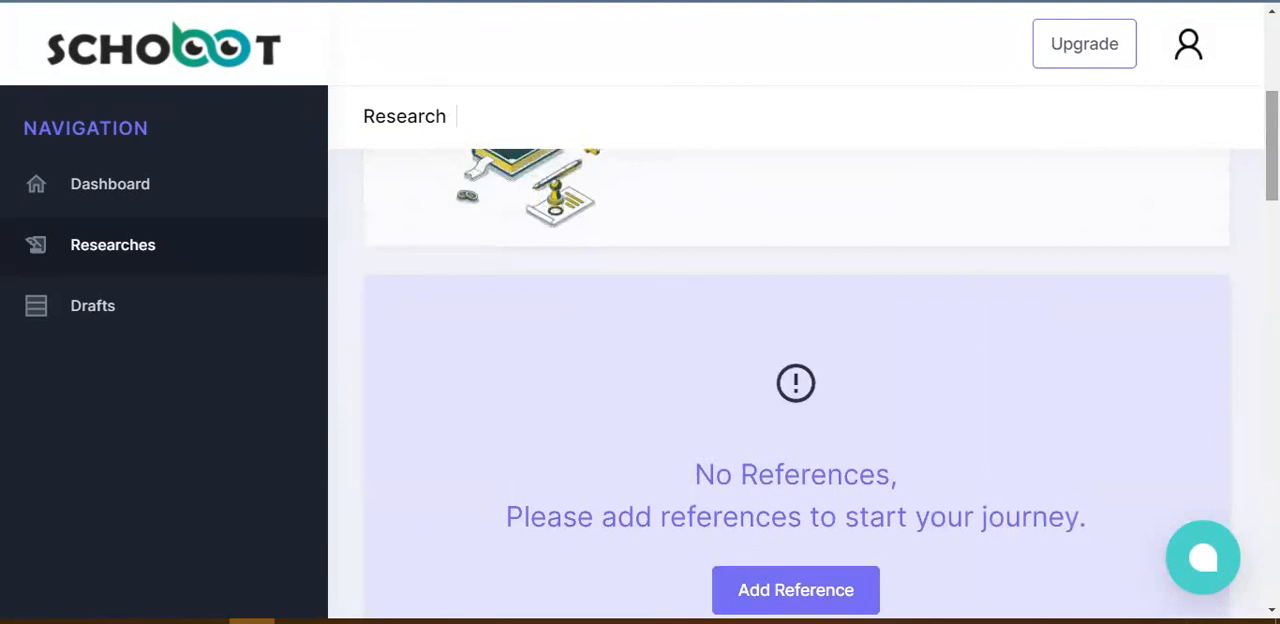